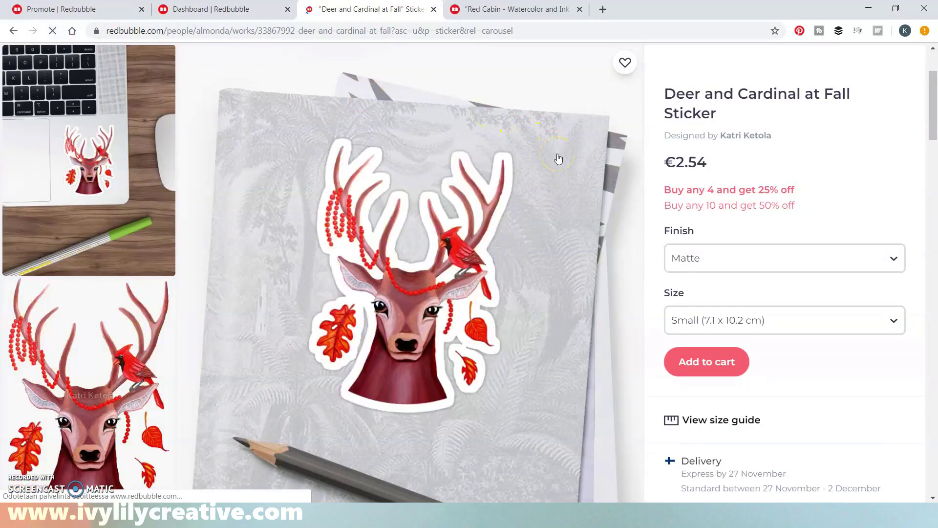
Bring up the Red Cabin sticker page on Redbubble and reload it
{"action": "left_click", "coordinate": [486, 7]}
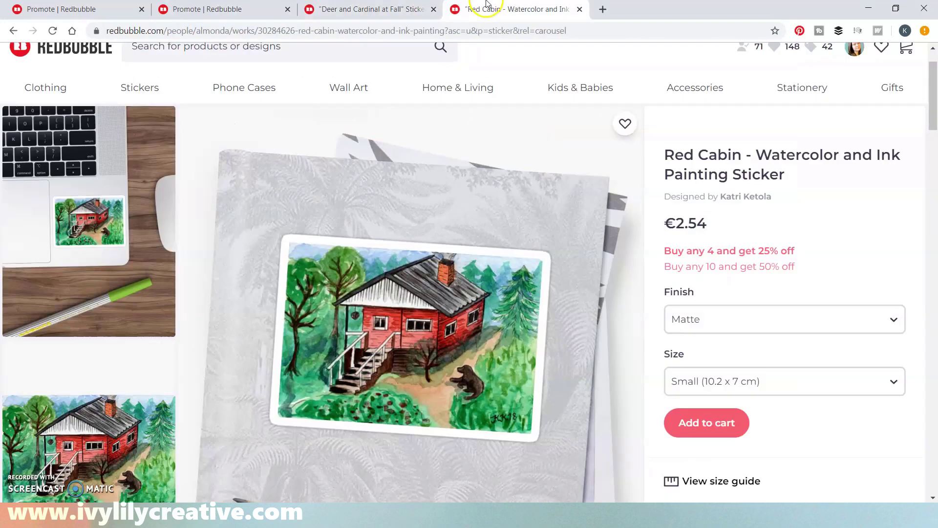
{"action": "left_click", "coordinate": [53, 30]}
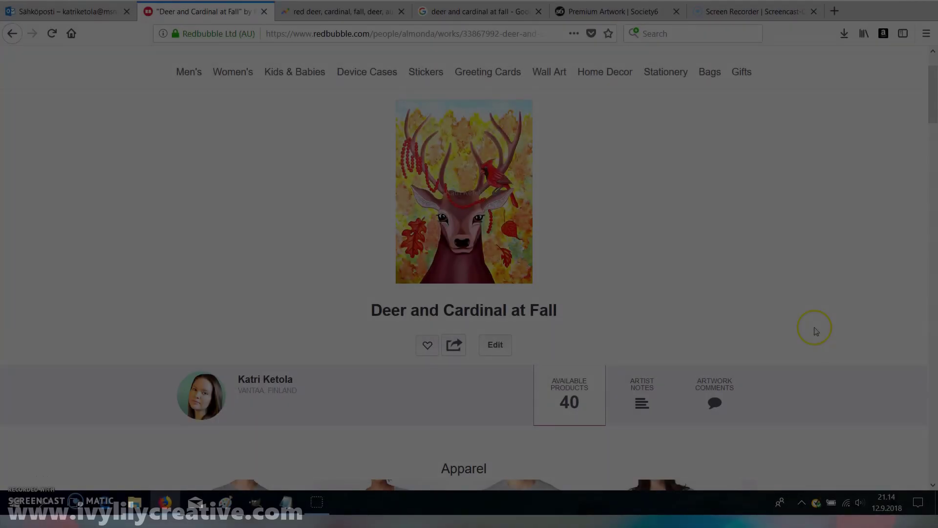
Examine how the Deer and Cardinal at Fall artwork looks on the available products, from apparel down to stationery
{"action": "scroll", "coordinate": [816, 331], "scroll_direction": "down", "scroll_amount": 2}
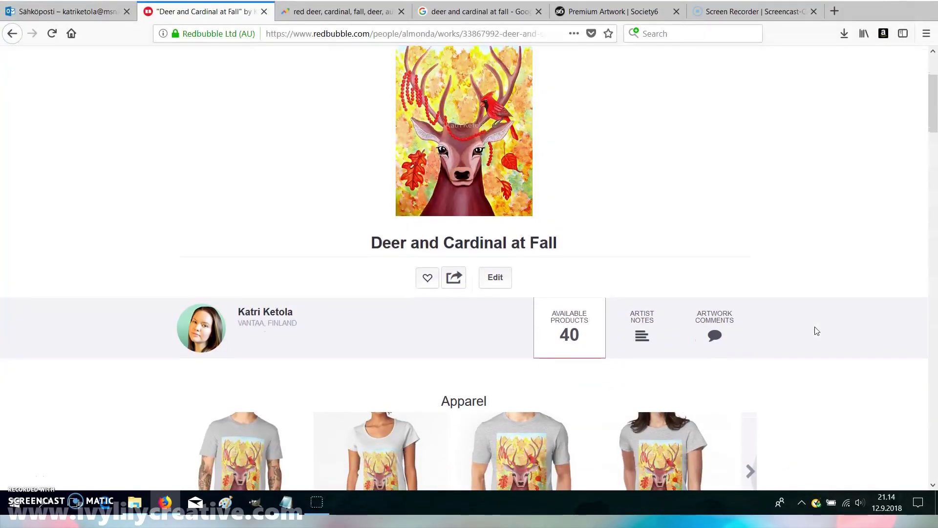
{"action": "scroll", "coordinate": [816, 331], "scroll_direction": "down", "scroll_amount": 2}
{"action": "scroll", "coordinate": [816, 331], "scroll_direction": "down", "scroll_amount": 2}
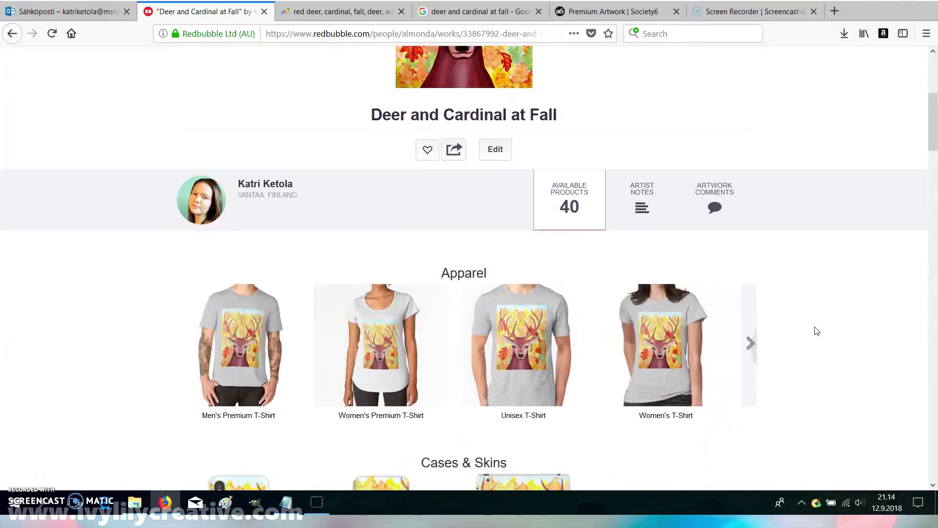
{"action": "scroll", "coordinate": [816, 331], "scroll_direction": "down", "scroll_amount": 2}
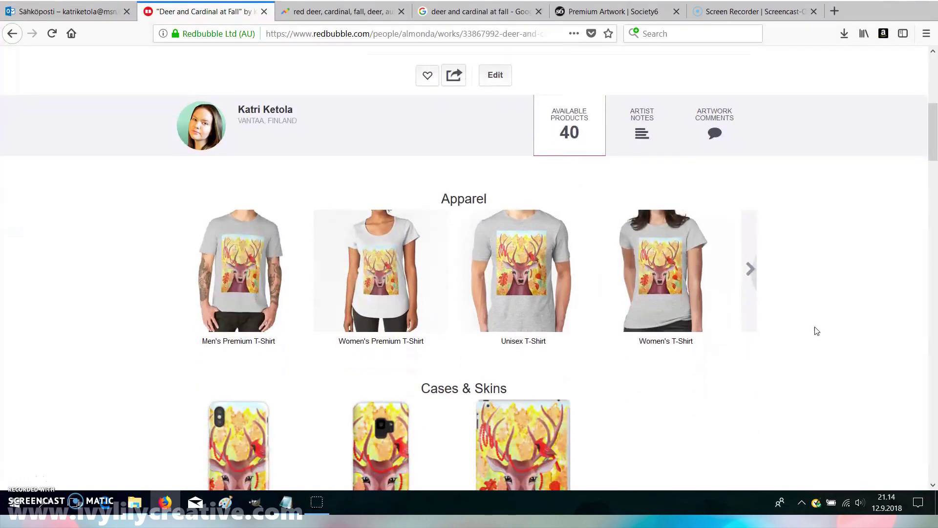
{"action": "scroll", "coordinate": [816, 331], "scroll_direction": "down", "scroll_amount": 2}
{"action": "scroll", "coordinate": [816, 330], "scroll_direction": "down", "scroll_amount": 2}
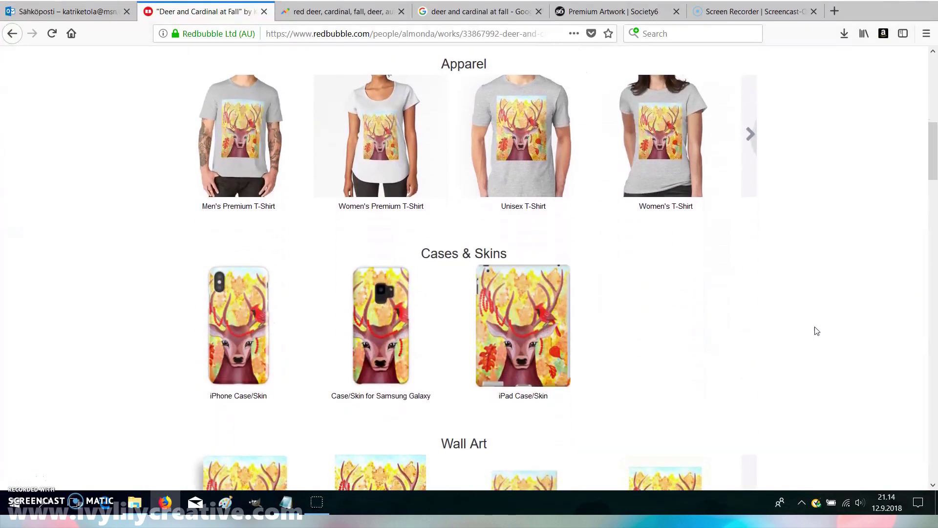
{"action": "scroll", "coordinate": [816, 331], "scroll_direction": "down", "scroll_amount": 2}
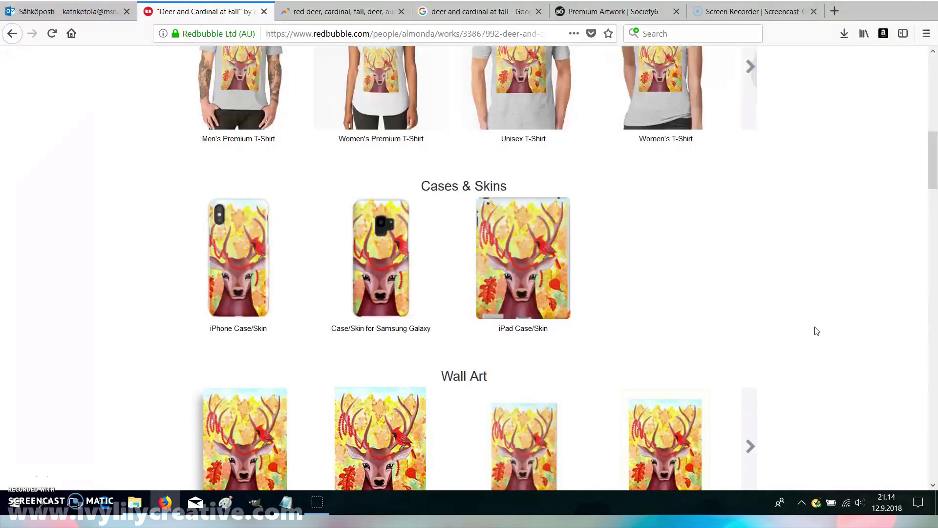
{"action": "scroll", "coordinate": [816, 331], "scroll_direction": "down", "scroll_amount": 2}
{"action": "scroll", "coordinate": [816, 330], "scroll_direction": "down", "scroll_amount": 2}
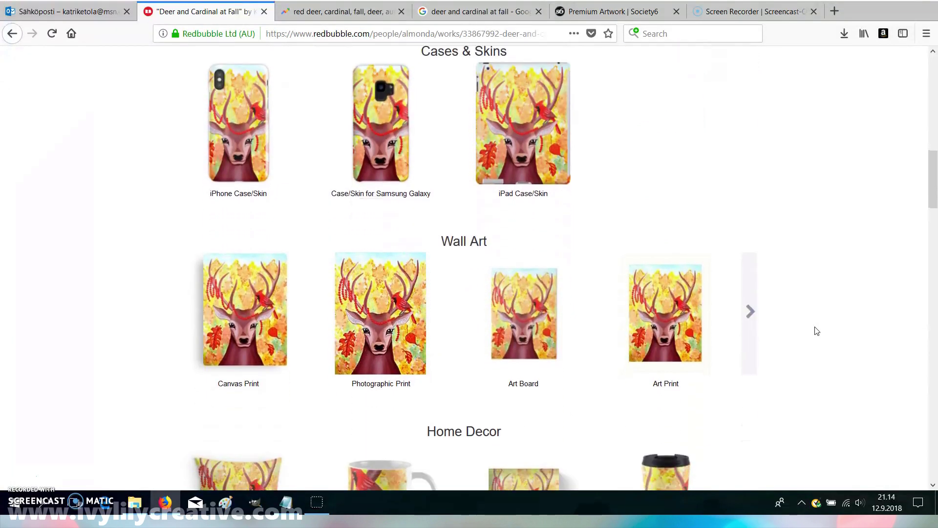
{"action": "scroll", "coordinate": [816, 331], "scroll_direction": "down", "scroll_amount": 2}
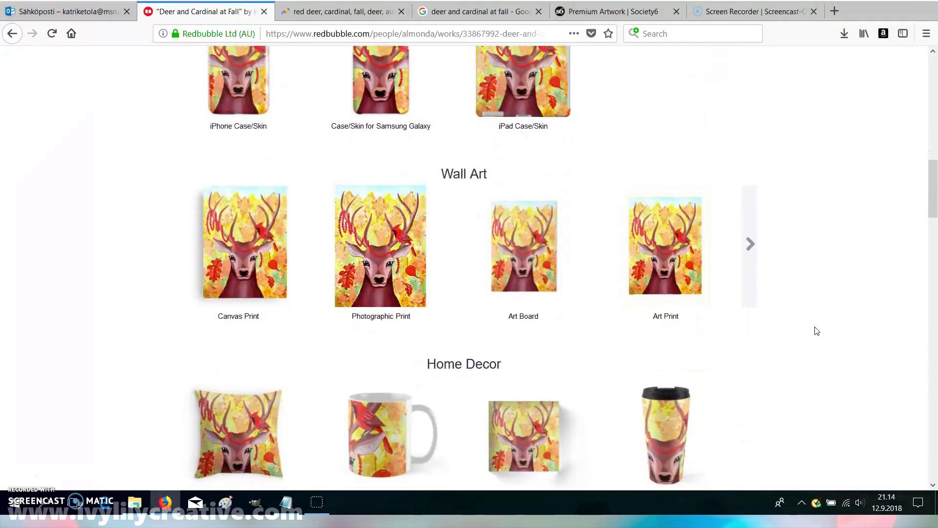
{"action": "scroll", "coordinate": [816, 331], "scroll_direction": "down", "scroll_amount": 4}
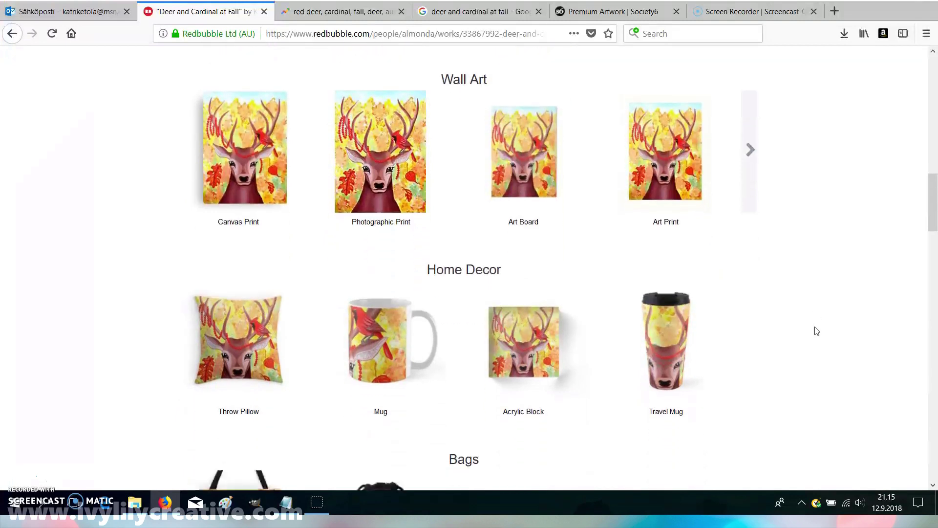
{"action": "scroll", "coordinate": [816, 331], "scroll_direction": "down", "scroll_amount": 2}
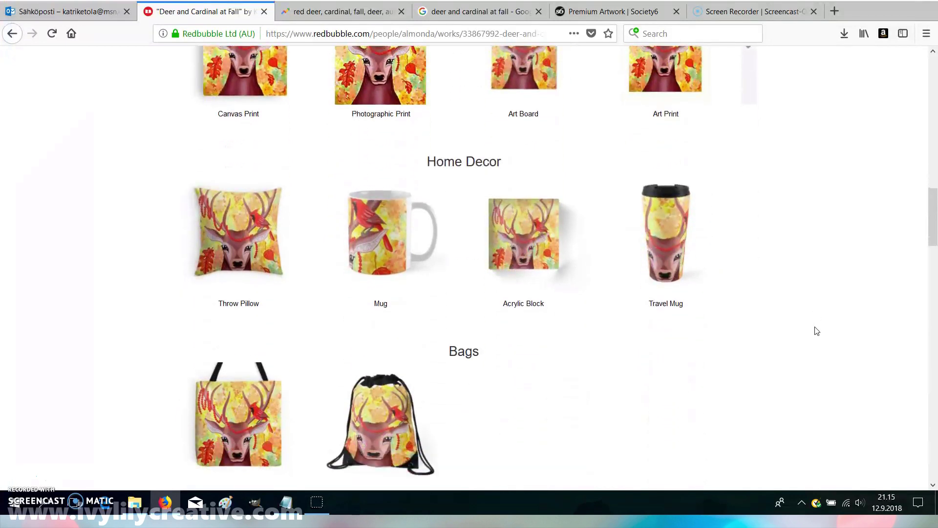
{"action": "scroll", "coordinate": [816, 331], "scroll_direction": "down", "scroll_amount": 2}
{"action": "scroll", "coordinate": [816, 331], "scroll_direction": "down", "scroll_amount": 2}
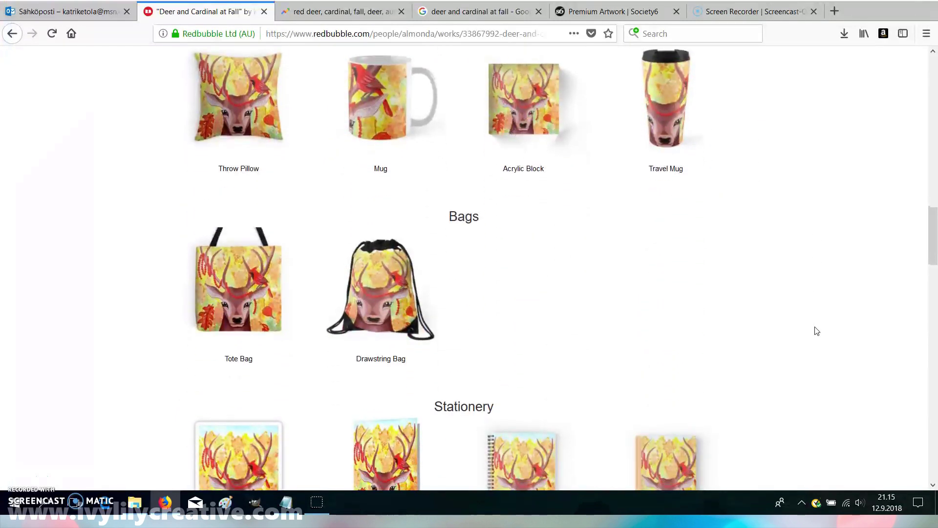
{"action": "scroll", "coordinate": [816, 331], "scroll_direction": "down", "scroll_amount": 2}
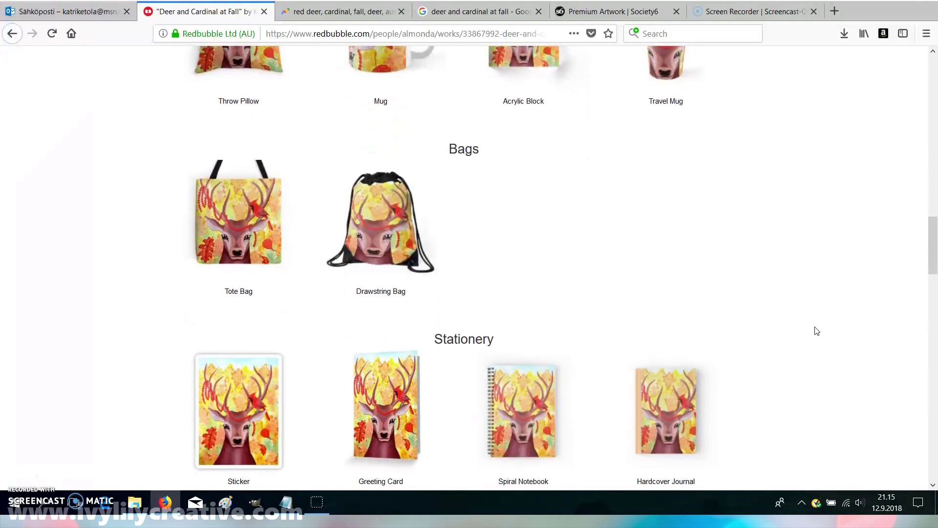
{"action": "scroll", "coordinate": [816, 331], "scroll_direction": "down", "scroll_amount": 2}
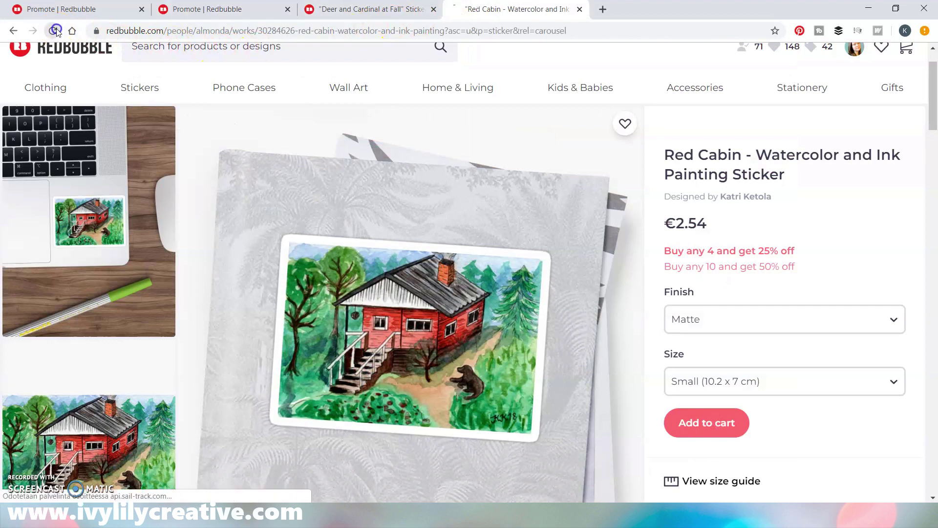
Reload the Red Cabin sticker page, then view and refresh the Deer and Cardinal at Fall sticker page
{"action": "left_click", "coordinate": [56, 30]}
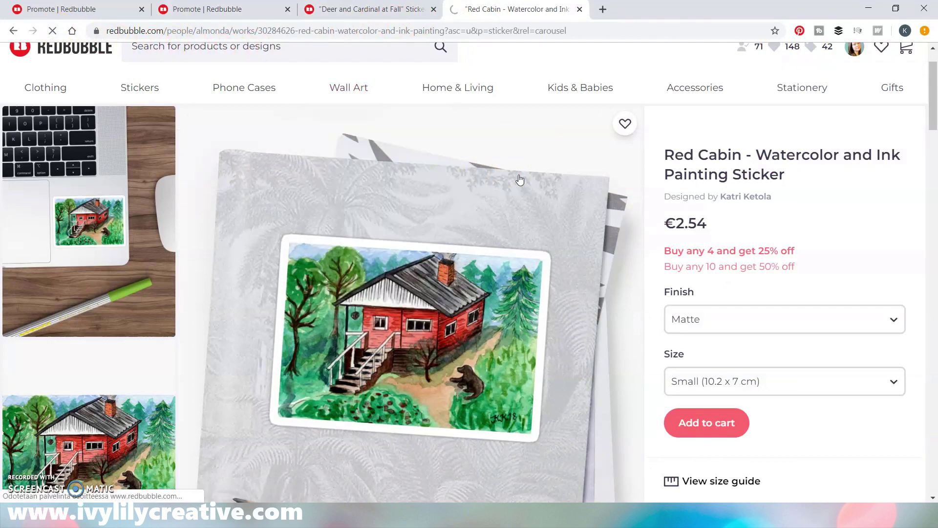
{"action": "left_click", "coordinate": [420, 9]}
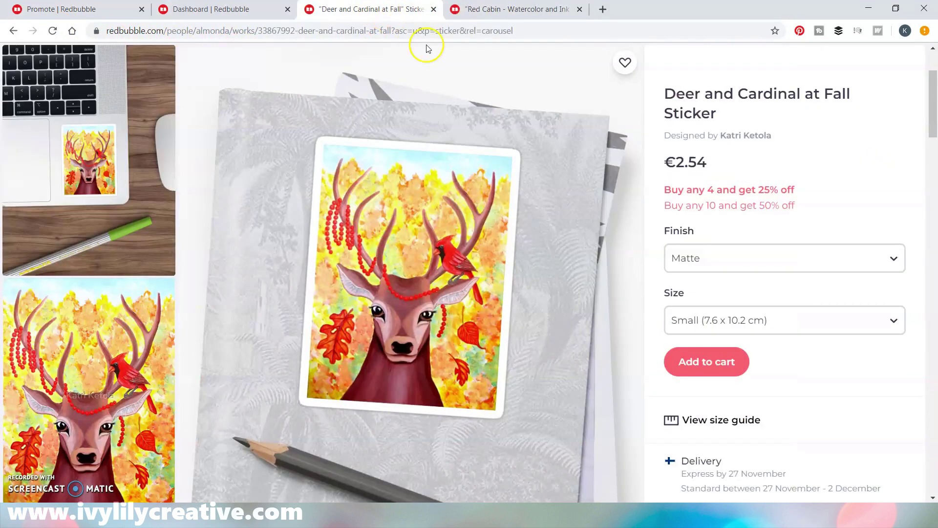
{"action": "left_click", "coordinate": [44, 35]}
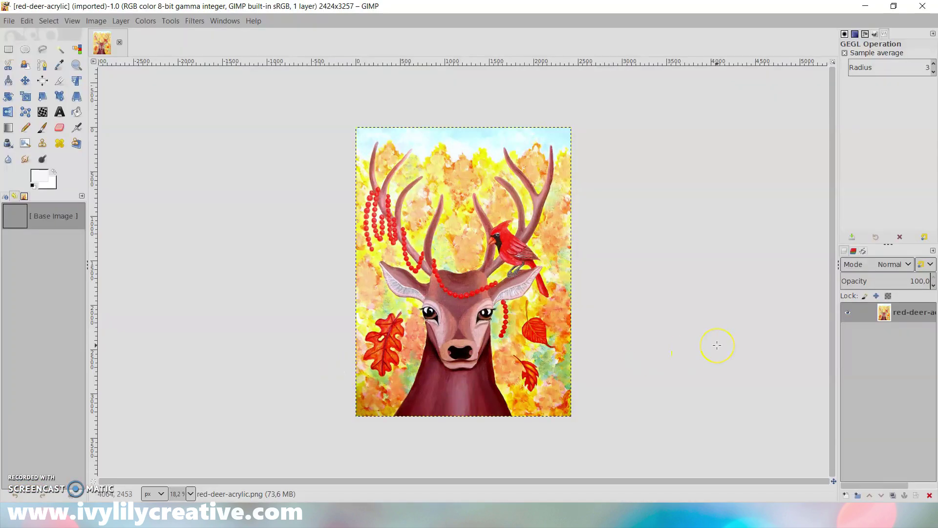
In GIMP, examine the red-deer-acrylic painting up close, including the deer's face, the leaves, the cardinal and the antler tips
{"action": "scroll", "coordinate": [717, 345], "scroll_direction": "up", "scroll_amount": 4}
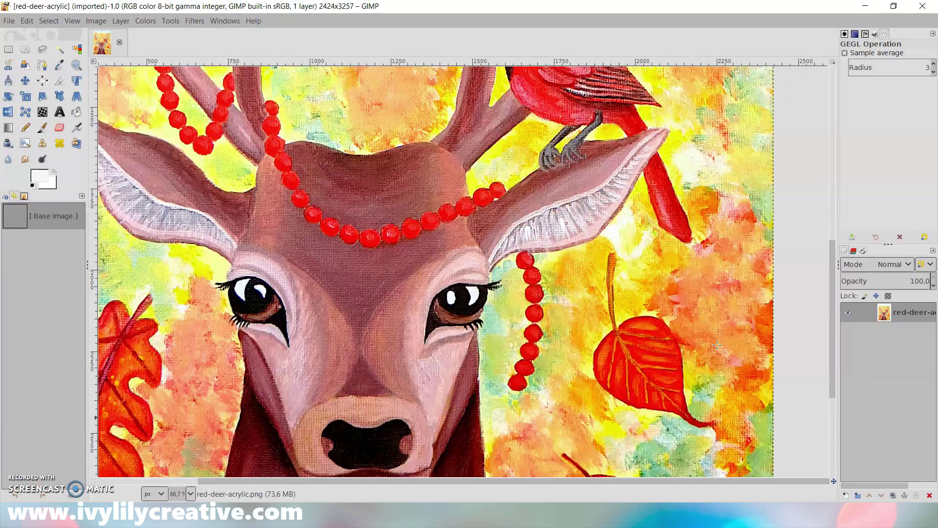
{"action": "scroll", "coordinate": [717, 345], "scroll_direction": "up", "scroll_amount": 1}
{"action": "scroll", "coordinate": [717, 345], "scroll_direction": "down", "scroll_amount": 2}
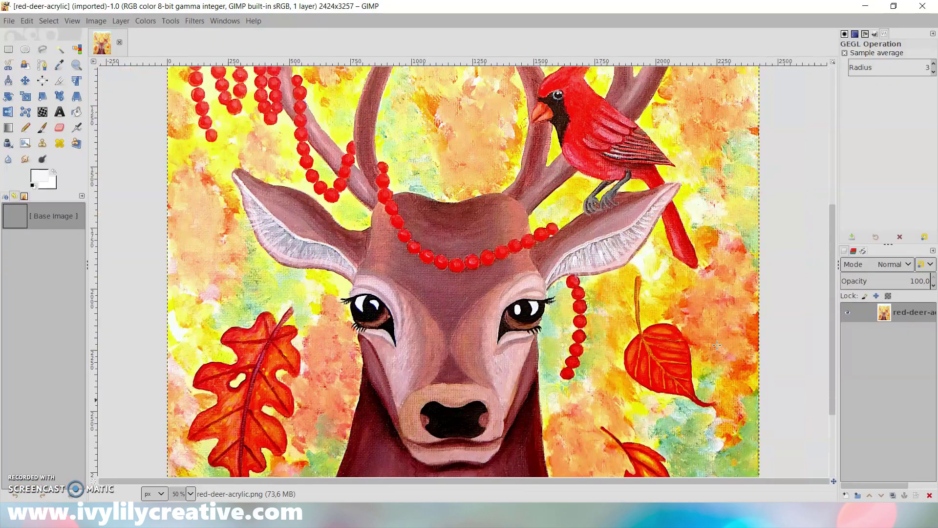
{"action": "scroll", "coordinate": [717, 345], "scroll_direction": "down", "scroll_amount": 3}
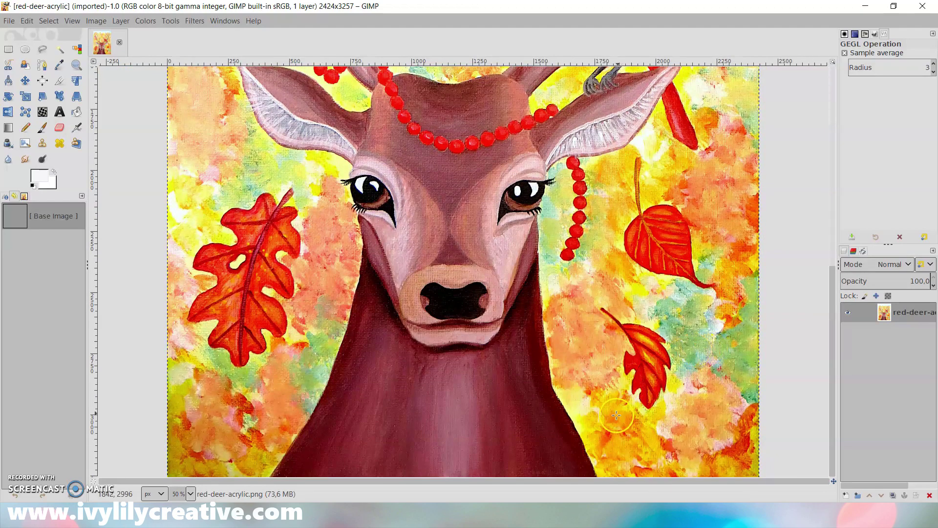
{"action": "scroll", "coordinate": [616, 415], "scroll_direction": "up", "scroll_amount": 2}
{"action": "scroll", "coordinate": [616, 414], "scroll_direction": "up", "scroll_amount": 18}
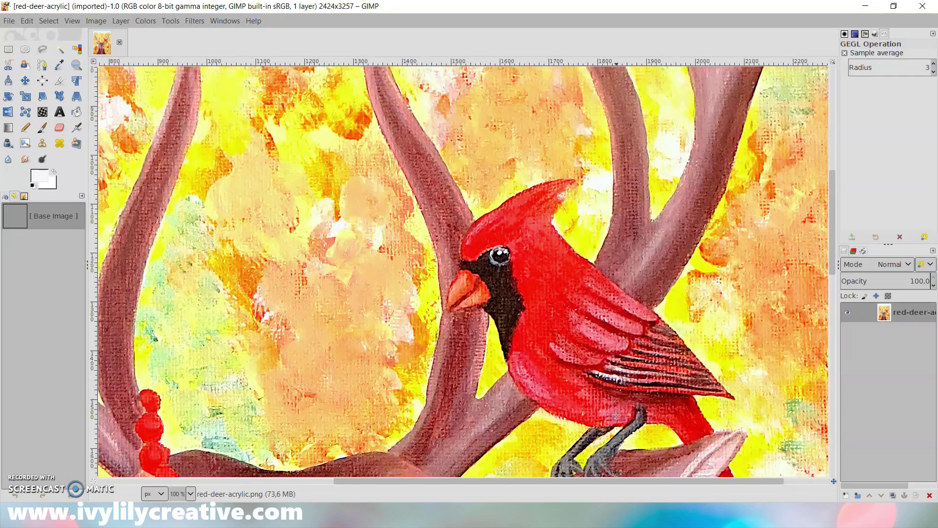
{"action": "scroll", "coordinate": [616, 415], "scroll_direction": "up", "scroll_amount": 12}
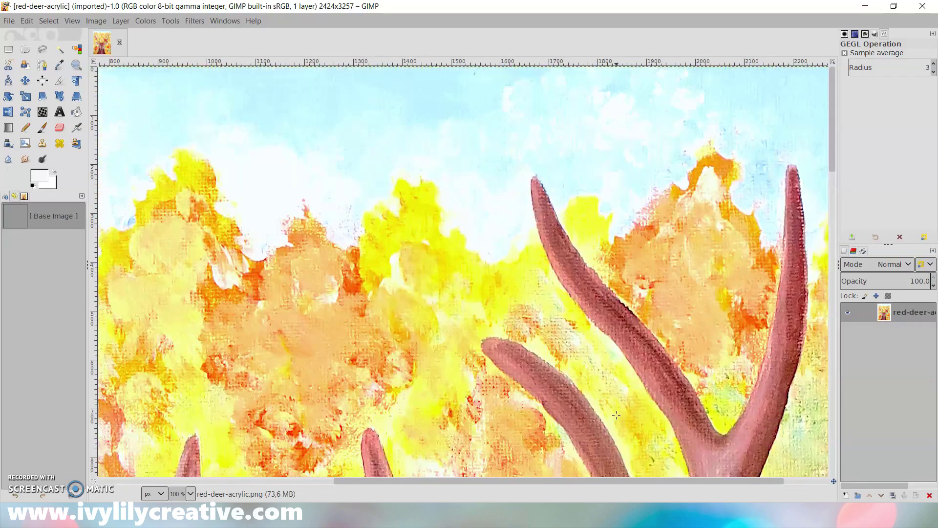
{"action": "scroll", "coordinate": [616, 415], "scroll_direction": "down", "scroll_amount": 15}
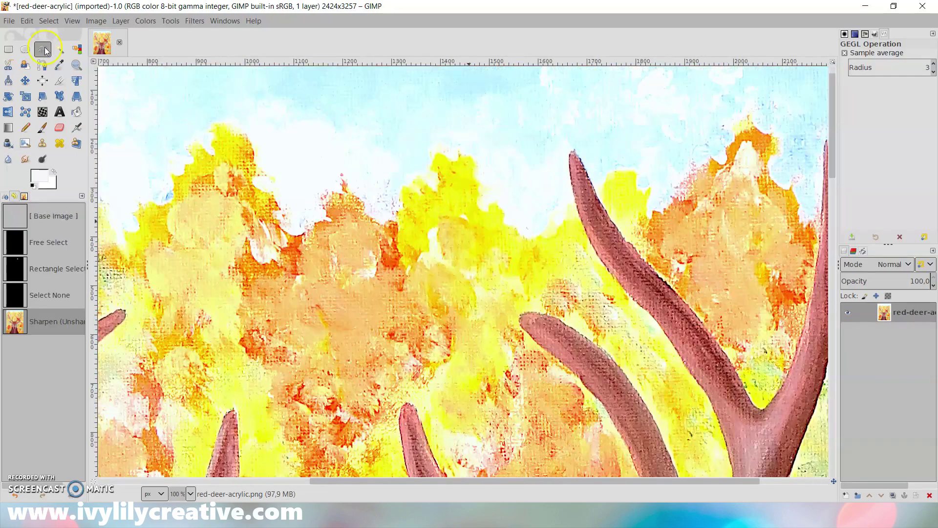
Start a Free Select outline at the tip of the inner prong beside the sky, tracing down its right edge
{"action": "left_click", "coordinate": [42, 49]}
{"action": "scroll", "coordinate": [641, 158], "scroll_direction": "up", "scroll_amount": 1}
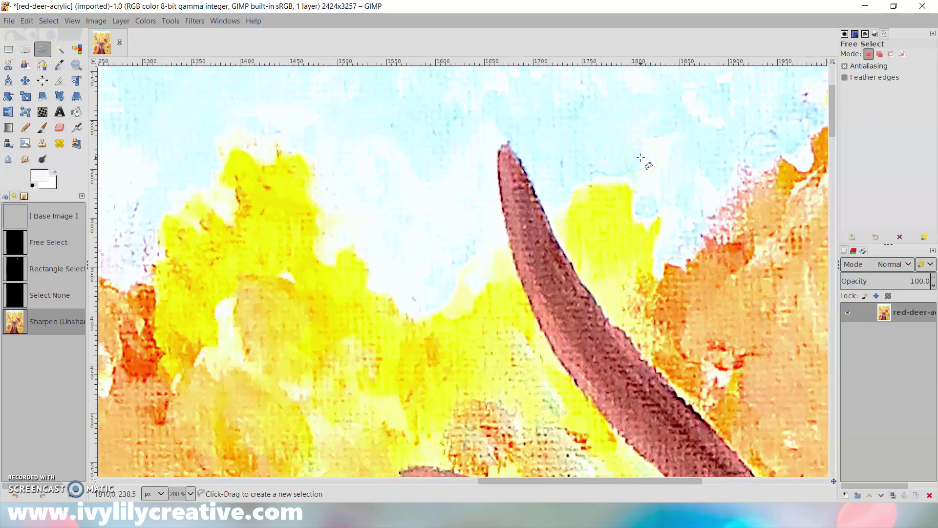
{"action": "left_click", "coordinate": [512, 146]}
{"action": "left_click", "coordinate": [522, 164]}
{"action": "left_click", "coordinate": [532, 187]}
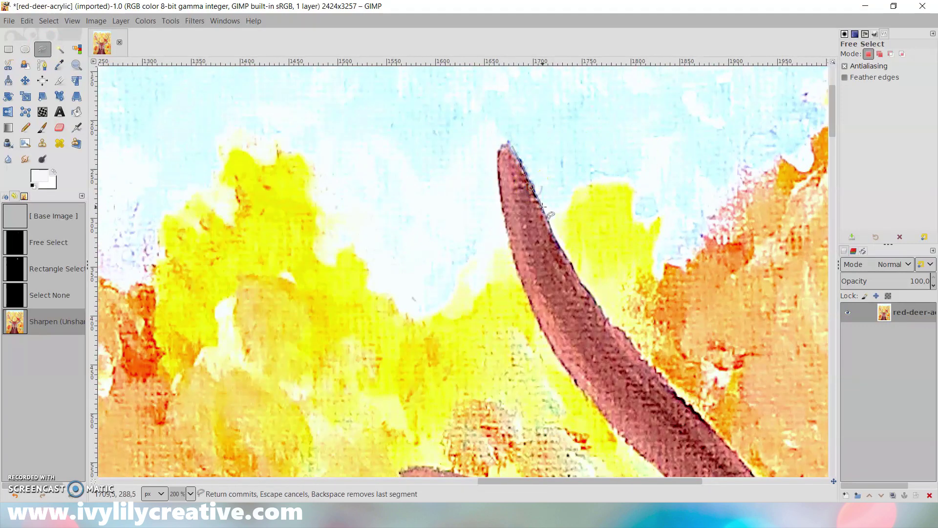
{"action": "left_click", "coordinate": [552, 230]}
{"action": "left_click_drag", "start_coordinate": [601, 311], "coordinate": [620, 329]}
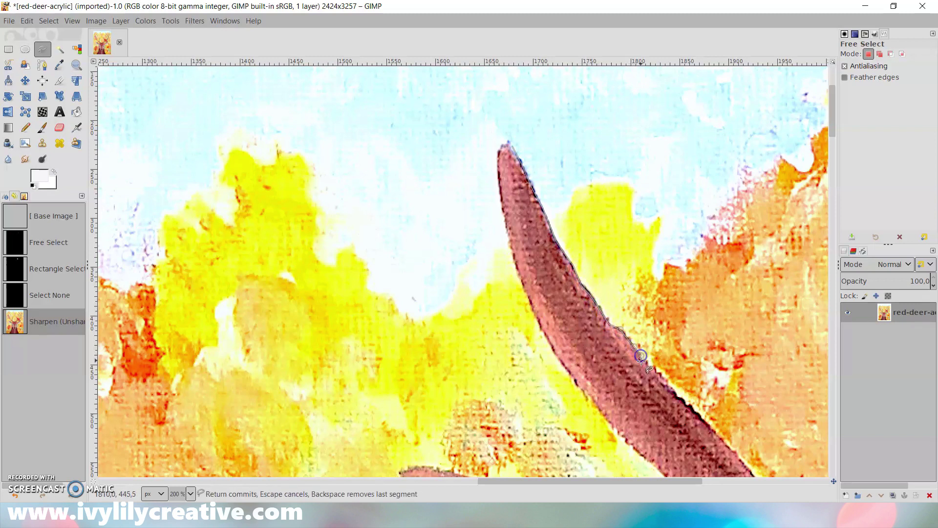
{"action": "left_click", "coordinate": [661, 378]}
Continue the Free Select outline down the prong's edge to the bottom of the V-shaped antler fork
{"action": "scroll", "coordinate": [695, 407], "scroll_direction": "down", "scroll_amount": 5}
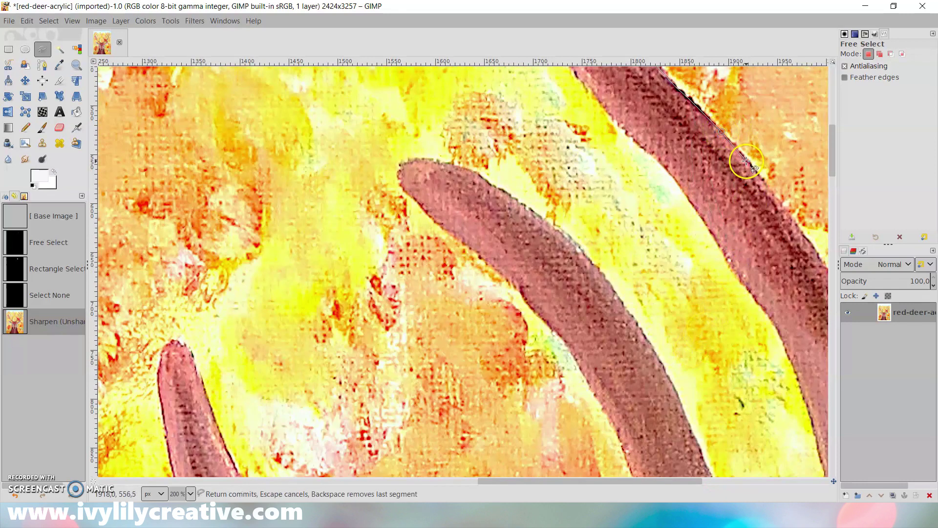
{"action": "left_click_drag", "start_coordinate": [794, 218], "coordinate": [796, 225]}
{"action": "left_click_drag", "start_coordinate": [547, 481], "coordinate": [689, 482]}
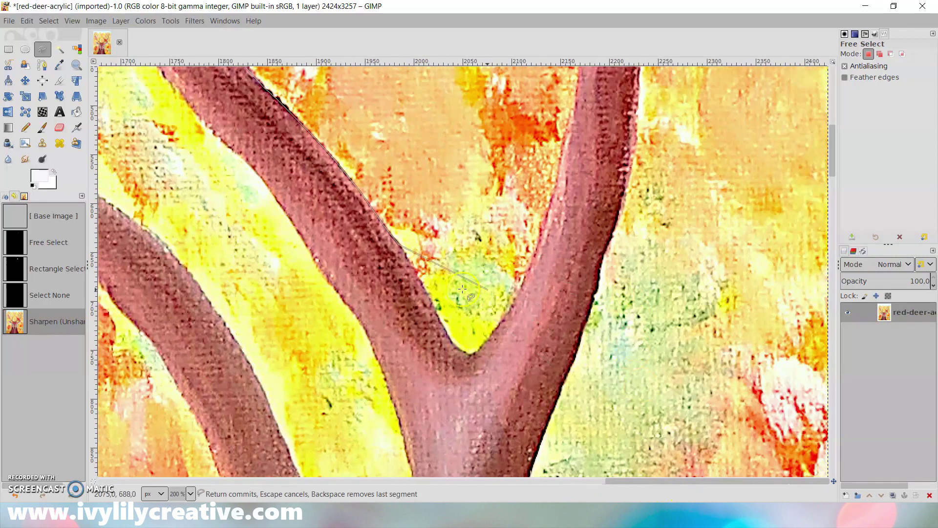
{"action": "left_click", "coordinate": [429, 297]}
{"action": "left_click", "coordinate": [464, 353]}
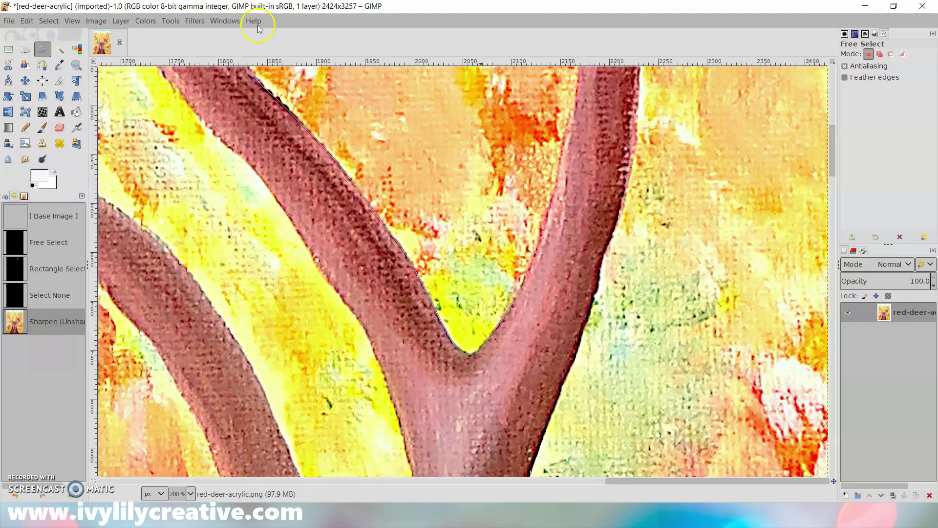
Add an alpha channel to the red-deer-acrylic layer
{"action": "left_click", "coordinate": [121, 21]}
{"action": "mouse_move", "coordinate": [160, 169]}
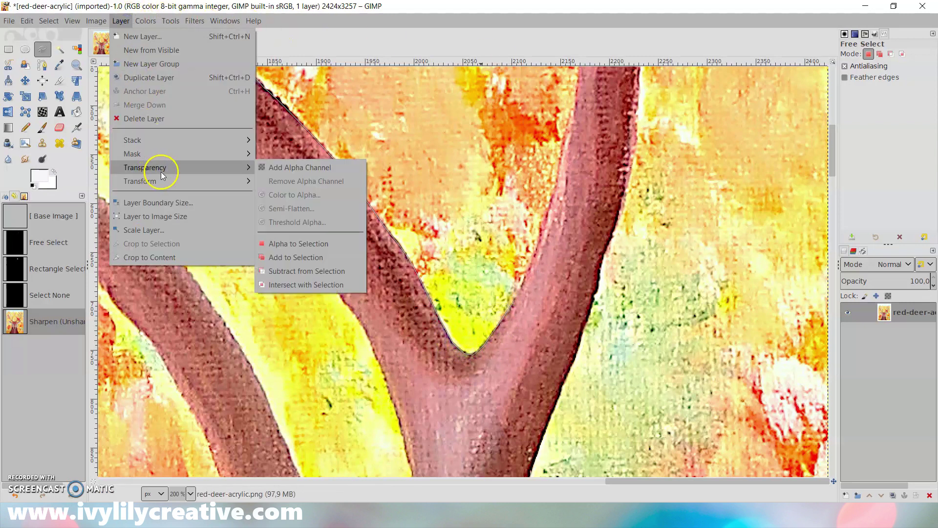
{"action": "left_click", "coordinate": [286, 171]}
Trace the Free Select outline from the fork up the inner edge of the outermost antler prong towards its tip
{"action": "left_click", "coordinate": [543, 239]}
{"action": "left_click_drag", "start_coordinate": [551, 207], "coordinate": [559, 169]}
{"action": "left_click", "coordinate": [576, 107]}
{"action": "scroll", "coordinate": [577, 107], "scroll_direction": "up", "scroll_amount": 2}
{"action": "left_click", "coordinate": [578, 291]}
{"action": "left_click", "coordinate": [592, 126]}
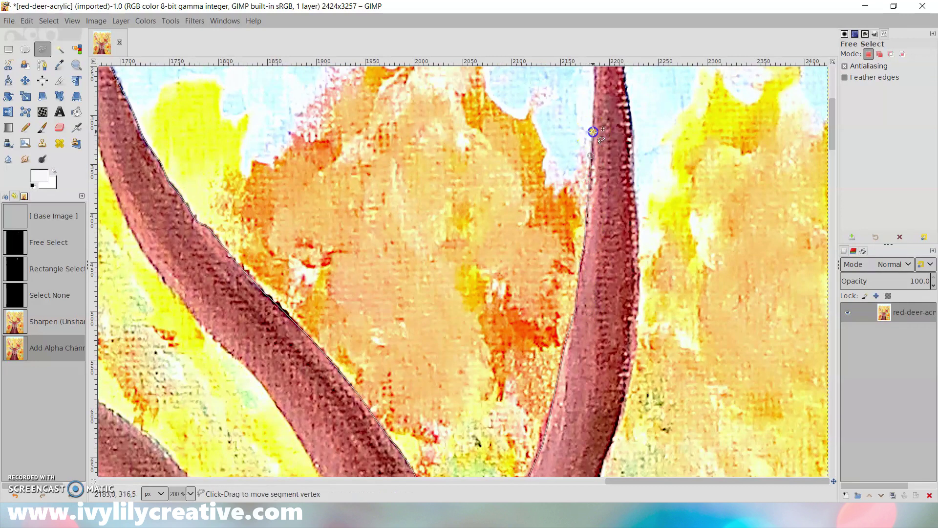
{"action": "scroll", "coordinate": [593, 130], "scroll_direction": "up", "scroll_amount": 5}
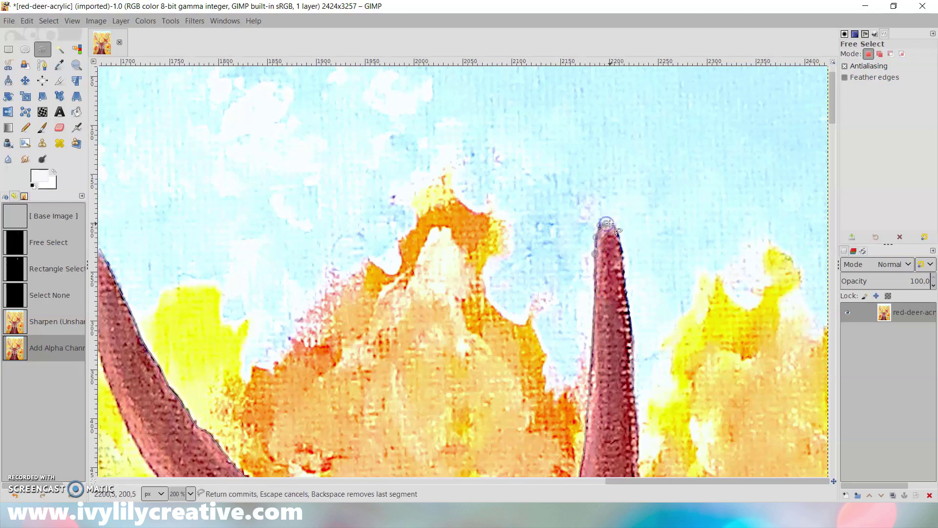
Close the Free Select outline around the sky beyond the canvas's upper edge and cut the background between the two prongs
{"action": "scroll", "coordinate": [605, 153], "scroll_direction": "down", "scroll_amount": 3}
{"action": "left_click", "coordinate": [665, 91]}
{"action": "left_click", "coordinate": [408, 85]}
{"action": "left_click", "coordinate": [389, 153]}
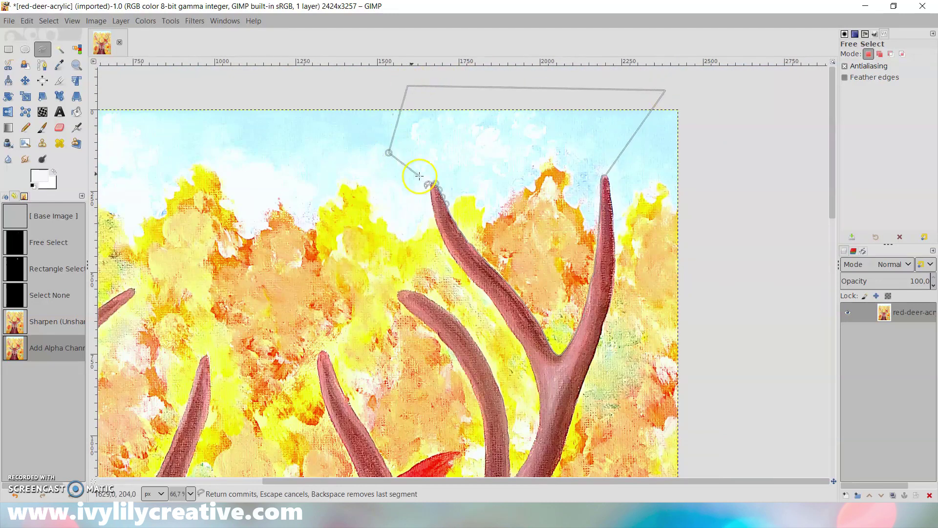
{"action": "left_click", "coordinate": [431, 182]}
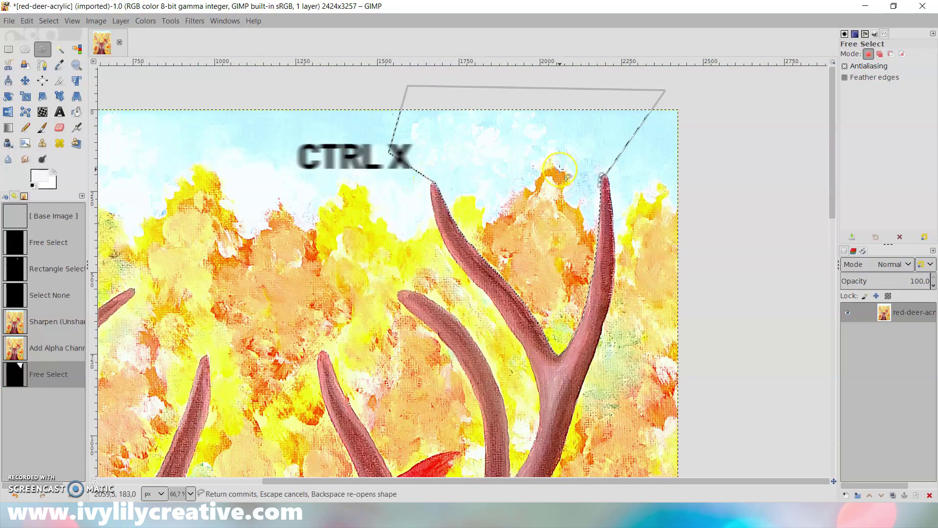
{"action": "key", "text": "ctrl+x"}
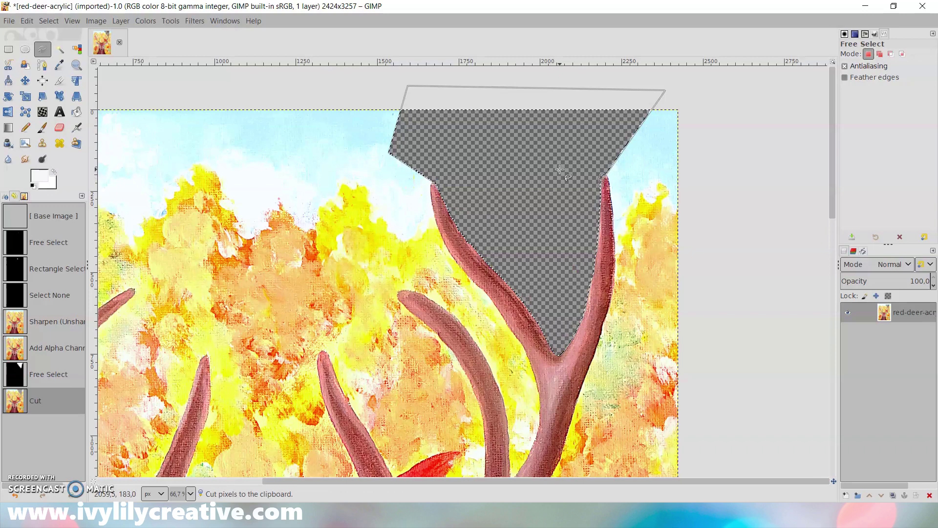
Clear the selection left over from cutting the sky between the two antler prongs
{"action": "left_click", "coordinate": [8, 49]}
{"action": "left_click_drag", "start_coordinate": [247, 75], "coordinate": [384, 168]}
{"action": "left_click", "coordinate": [274, 167]}
Trace a new Free Select outline from the outermost antler prong's tip down its outer edge
{"action": "scroll", "coordinate": [776, 209], "scroll_direction": "down", "scroll_amount": 3}
{"action": "scroll", "coordinate": [776, 209], "scroll_direction": "up", "scroll_amount": 4}
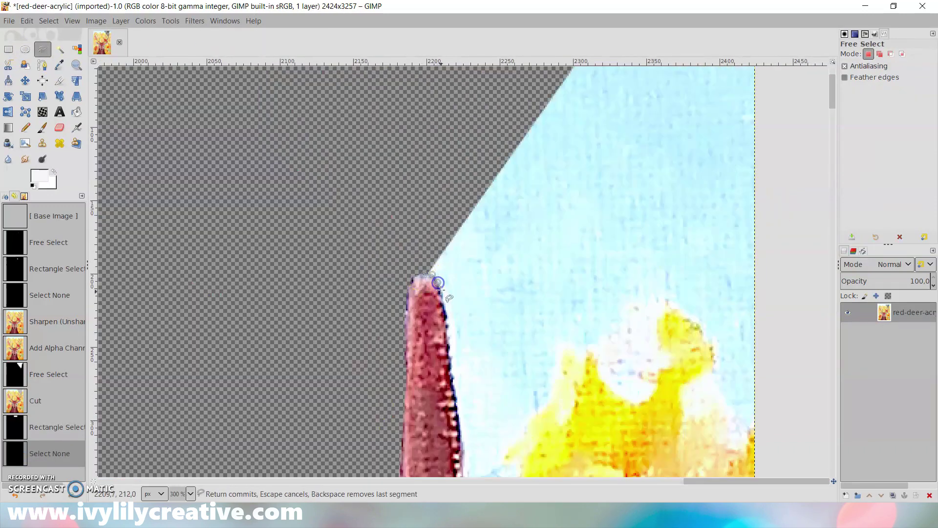
{"action": "left_click", "coordinate": [445, 332]}
{"action": "left_click", "coordinate": [448, 357]}
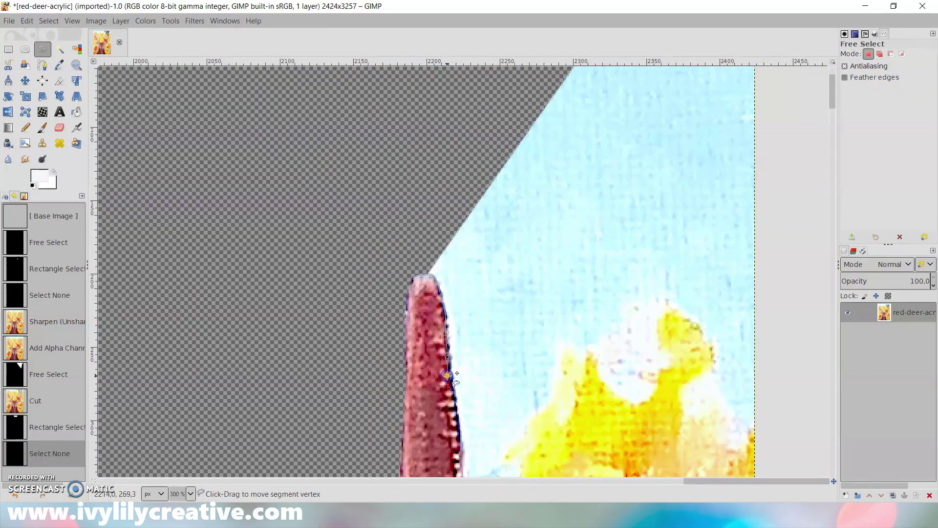
{"action": "scroll", "coordinate": [447, 375], "scroll_direction": "down", "scroll_amount": 5}
{"action": "left_click", "coordinate": [470, 277]}
{"action": "scroll", "coordinate": [472, 351], "scroll_direction": "down", "scroll_amount": 5}
{"action": "left_click", "coordinate": [468, 178]}
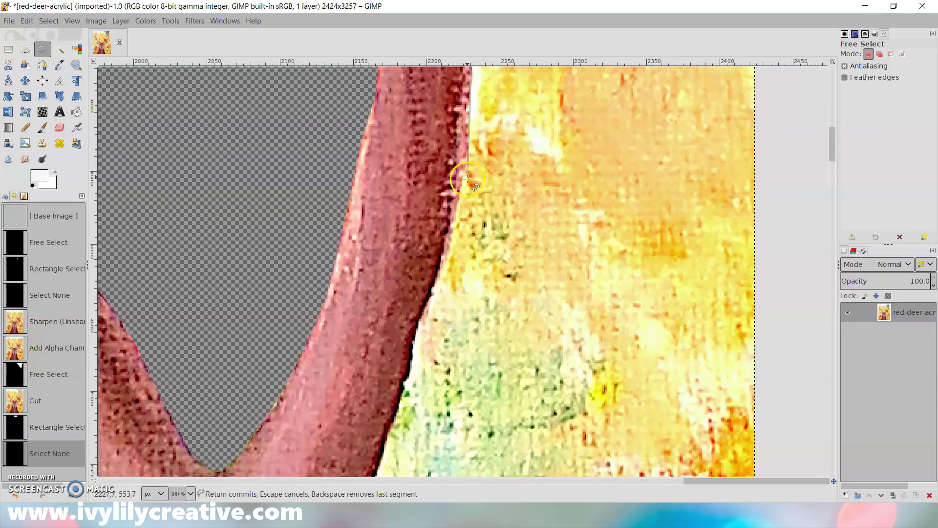
{"action": "left_click", "coordinate": [429, 292]}
{"action": "left_click", "coordinate": [415, 325]}
Continue the Free Select outline down the antler's outer edge past the V-shaped fork
{"action": "scroll", "coordinate": [401, 397], "scroll_direction": "down", "scroll_amount": 2}
{"action": "left_click", "coordinate": [377, 266]}
{"action": "left_click", "coordinate": [354, 318]}
{"action": "left_click", "coordinate": [334, 373]}
{"action": "scroll", "coordinate": [333, 375], "scroll_direction": "down", "scroll_amount": 2}
{"action": "left_click", "coordinate": [328, 184]}
{"action": "left_click", "coordinate": [321, 198]}
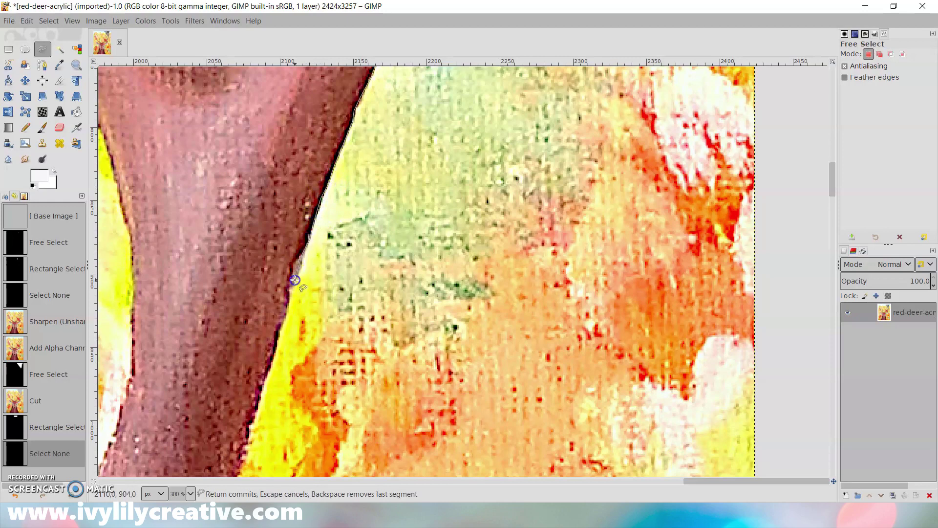
{"action": "scroll", "coordinate": [263, 383], "scroll_direction": "down", "scroll_amount": 3}
{"action": "left_click", "coordinate": [177, 395]}
{"action": "scroll", "coordinate": [177, 395], "scroll_direction": "down", "scroll_amount": 3}
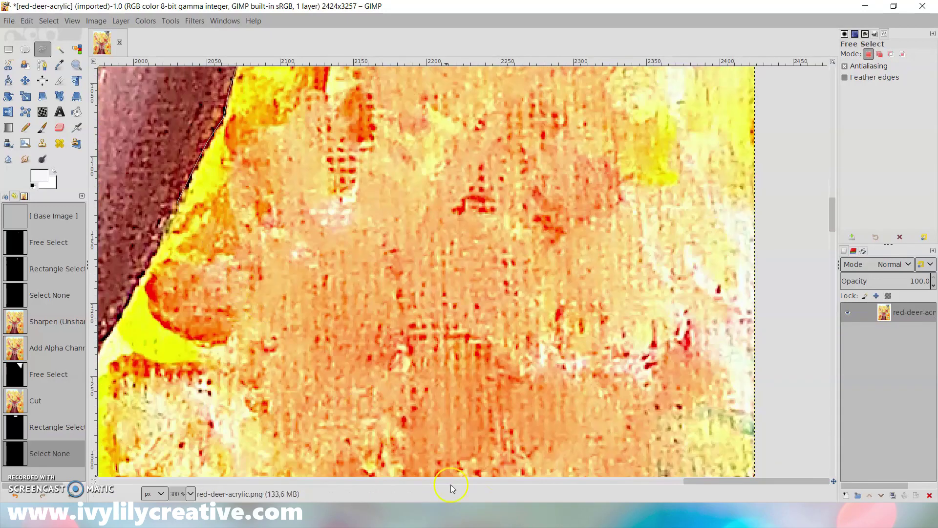
Continue the outline along the lower antler beam to where it meets the cardinal's wing
{"action": "scroll", "coordinate": [262, 304], "scroll_direction": "left", "scroll_amount": 2}
{"action": "scroll", "coordinate": [261, 304], "scroll_direction": "down", "scroll_amount": 1}
{"action": "left_click", "coordinate": [556, 124]}
{"action": "left_click", "coordinate": [530, 177]}
{"action": "left_click", "coordinate": [472, 278]}
{"action": "left_click", "coordinate": [450, 304]}
{"action": "left_click", "coordinate": [424, 343]}
{"action": "left_click", "coordinate": [413, 361]}
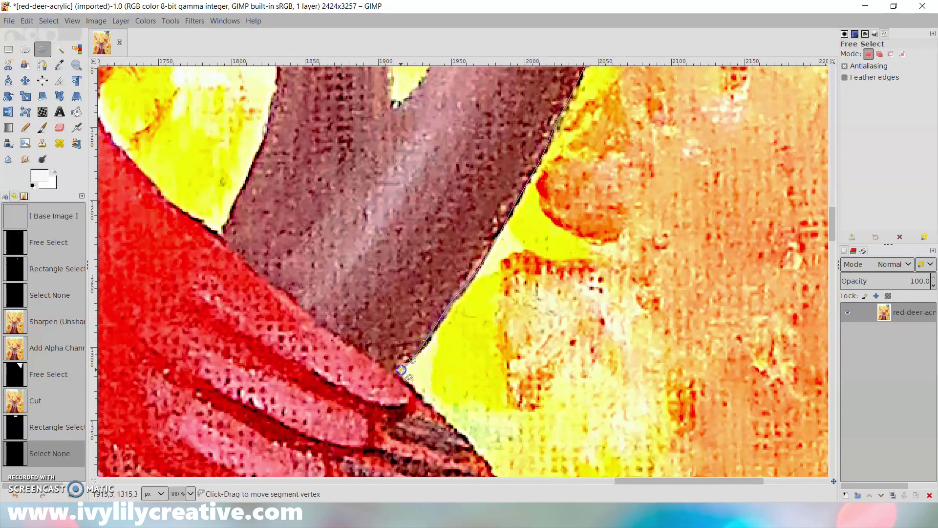
{"action": "left_click", "coordinate": [396, 374]}
Trace the outline along the cardinal's wing feathers, around the wing tip and back underneath to the red tail
{"action": "scroll", "coordinate": [396, 374], "scroll_direction": "down", "scroll_amount": 2}
{"action": "left_click", "coordinate": [414, 185]}
{"action": "left_click", "coordinate": [456, 228]}
{"action": "left_click", "coordinate": [495, 268]}
{"action": "left_click", "coordinate": [527, 308]}
{"action": "left_click", "coordinate": [543, 327]}
{"action": "left_click", "coordinate": [563, 344]}
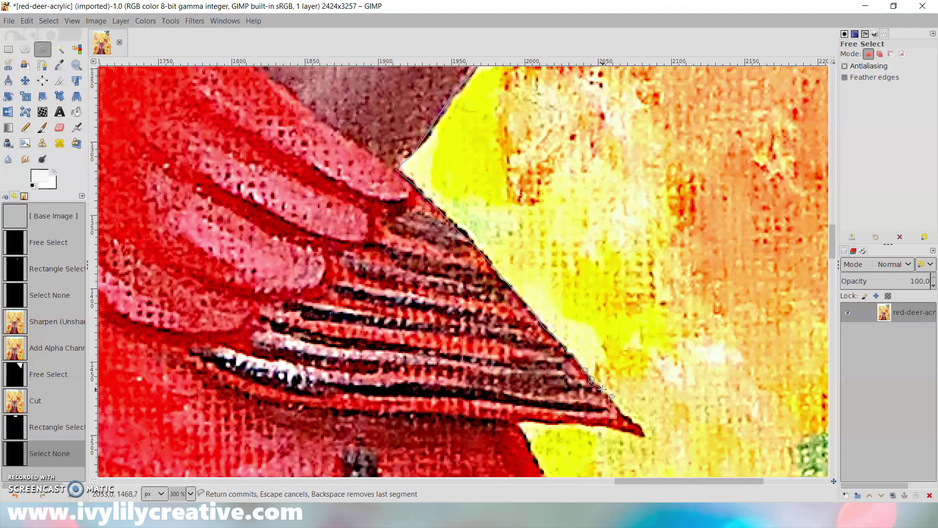
{"action": "left_click_drag", "start_coordinate": [630, 432], "coordinate": [516, 423]}
Continue the outline down the cardinal's red edge below the wing and around the tip of the deer's ear
{"action": "scroll", "coordinate": [516, 423], "scroll_direction": "down", "scroll_amount": 4}
{"action": "left_click_drag", "start_coordinate": [518, 119], "coordinate": [577, 215]}
{"action": "left_click", "coordinate": [631, 220]}
{"action": "left_click", "coordinate": [649, 220]}
{"action": "scroll", "coordinate": [727, 195], "scroll_direction": "down", "scroll_amount": 10}
{"action": "scroll", "coordinate": [344, 448], "scroll_direction": "right", "scroll_amount": 4}
{"action": "scroll", "coordinate": [540, 262], "scroll_direction": "up", "scroll_amount": 10}
{"action": "scroll", "coordinate": [427, 214], "scroll_direction": "up", "scroll_amount": 1}
{"action": "left_click", "coordinate": [427, 243]}
{"action": "left_click", "coordinate": [398, 305]}
{"action": "left_click", "coordinate": [374, 335]}
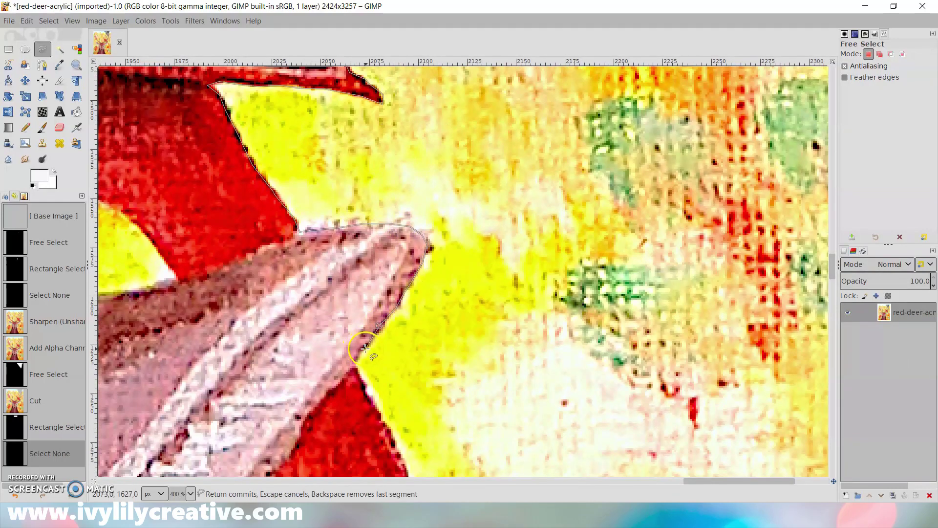
{"action": "left_click", "coordinate": [356, 363]}
Trace the outline down the outer edge of the cardinal's tail and around the tail's end
{"action": "scroll", "coordinate": [408, 264], "scroll_direction": "down", "scroll_amount": 3}
{"action": "scroll", "coordinate": [409, 264], "scroll_direction": "up", "scroll_amount": 1}
{"action": "left_click", "coordinate": [390, 228]}
{"action": "mouse_move", "coordinate": [398, 255]}
{"action": "left_mouse_down"}
{"action": "mouse_move", "coordinate": [472, 436]}
{"action": "mouse_move", "coordinate": [484, 366]}
{"action": "mouse_move", "coordinate": [541, 192]}
{"action": "left_mouse_up"}
{"action": "scroll", "coordinate": [450, 398], "scroll_direction": "down", "scroll_amount": 2}
{"action": "scroll", "coordinate": [486, 367], "scroll_direction": "down", "scroll_amount": 4}
{"action": "mouse_move", "coordinate": [553, 287]}
{"action": "left_mouse_down"}
{"action": "mouse_move", "coordinate": [497, 282]}
{"action": "mouse_move", "coordinate": [396, 214]}
{"action": "left_mouse_up"}
Continue the outline up the inner edge of the cardinal's tail to the deer's ear
{"action": "scroll", "coordinate": [339, 115], "scroll_direction": "up", "scroll_amount": 2}
{"action": "left_click", "coordinate": [310, 224]}
{"action": "left_click", "coordinate": [298, 157]}
{"action": "left_click", "coordinate": [287, 142]}
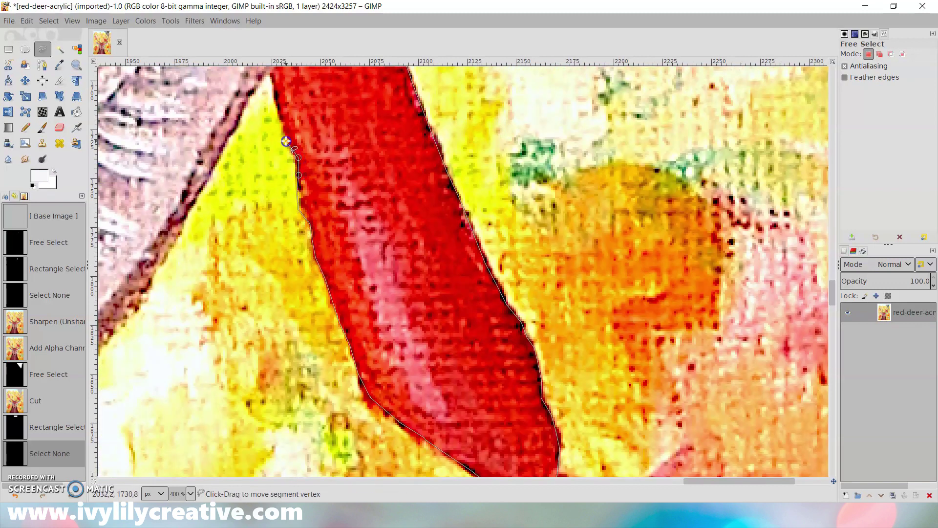
{"action": "left_click", "coordinate": [279, 106]}
Trace the outline from the tail down the first stretch of the ear's lower edge
{"action": "scroll", "coordinate": [339, 248], "scroll_direction": "up", "scroll_amount": 2}
{"action": "left_click", "coordinate": [271, 277]}
{"action": "left_click", "coordinate": [244, 307]}
{"action": "left_click", "coordinate": [219, 359]}
{"action": "left_click", "coordinate": [198, 399]}
{"action": "left_click", "coordinate": [190, 415]}
{"action": "scroll", "coordinate": [189, 415], "scroll_direction": "down", "scroll_amount": 2}
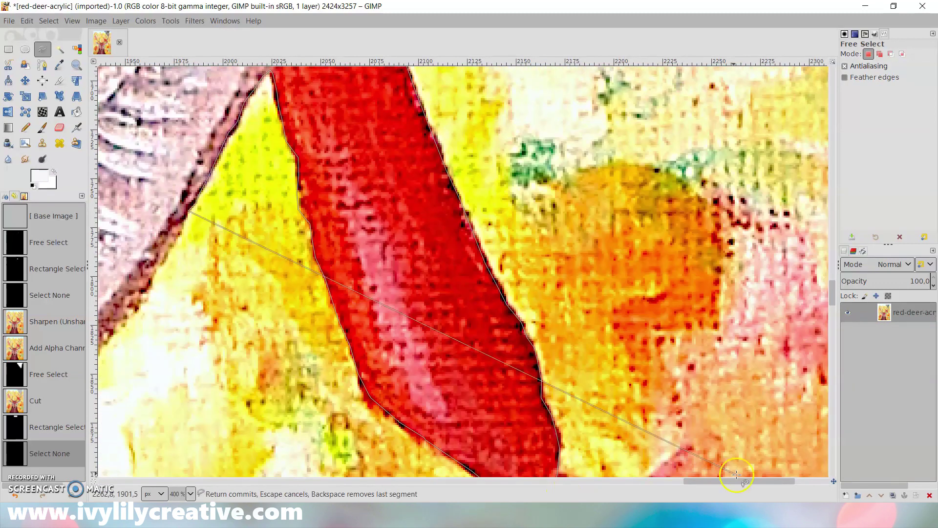
Continue the outline along the middle of the ear's lower edge and around its bend
{"action": "left_click_drag", "start_coordinate": [740, 481], "coordinate": [677, 480]}
{"action": "scroll", "coordinate": [584, 215], "scroll_direction": "down", "scroll_amount": 1}
{"action": "left_click", "coordinate": [564, 153]}
{"action": "left_click", "coordinate": [542, 184]}
{"action": "left_click", "coordinate": [505, 231]}
{"action": "left_click", "coordinate": [463, 279]}
{"action": "left_click", "coordinate": [417, 329]}
{"action": "left_click", "coordinate": [386, 366]}
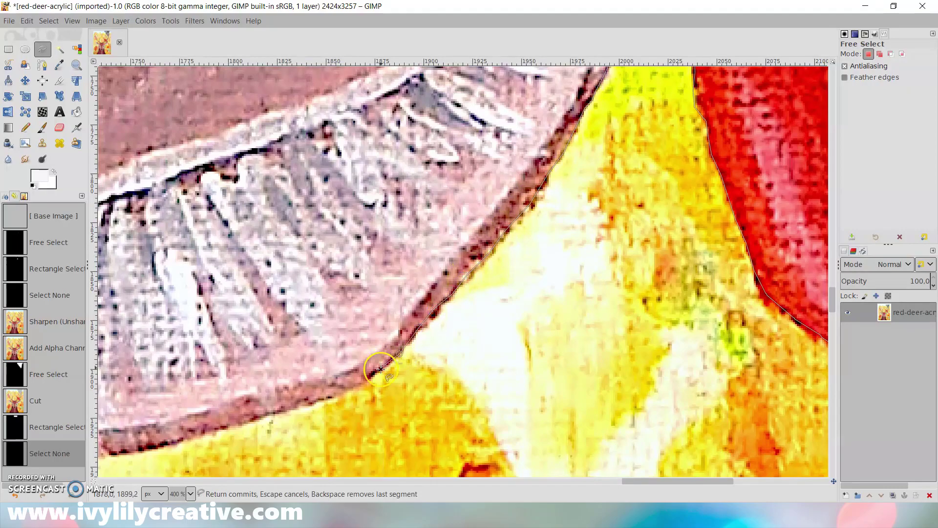
{"action": "left_click", "coordinate": [334, 398]}
Extend the outline along the rest of the ear's lower edge and around the top of the hanging bead strand
{"action": "scroll", "coordinate": [334, 398], "scroll_direction": "down", "scroll_amount": 1}
{"action": "left_click_drag", "start_coordinate": [695, 482], "coordinate": [638, 482]}
{"action": "left_click", "coordinate": [672, 302]}
{"action": "left_click", "coordinate": [557, 336]}
{"action": "left_click", "coordinate": [472, 351]}
{"action": "left_click", "coordinate": [361, 360]}
{"action": "left_click", "coordinate": [378, 386]}
{"action": "left_click", "coordinate": [383, 405]}
{"action": "left_click", "coordinate": [371, 440]}
{"action": "left_click", "coordinate": [384, 441]}
Route the outline above the leaves, beyond the canvas's right edge and up past its upper corner
{"action": "scroll", "coordinate": [383, 440], "scroll_direction": "down", "scroll_amount": 3}
{"action": "scroll", "coordinate": [658, 207], "scroll_direction": "down", "scroll_amount": 6}
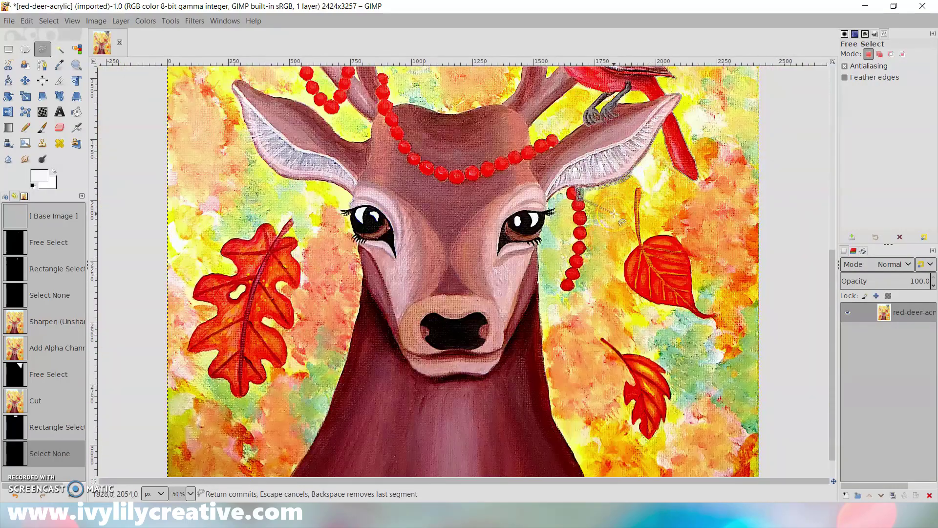
{"action": "scroll", "coordinate": [612, 218], "scroll_direction": "down", "scroll_amount": 2}
{"action": "scroll", "coordinate": [610, 220], "scroll_direction": "up", "scroll_amount": 7}
{"action": "scroll", "coordinate": [610, 220], "scroll_direction": "down", "scroll_amount": 7}
{"action": "left_click", "coordinate": [802, 274]}
{"action": "scroll", "coordinate": [802, 274], "scroll_direction": "up", "scroll_amount": 9}
{"action": "left_click", "coordinate": [787, 117]}
{"action": "scroll", "coordinate": [787, 117], "scroll_direction": "down", "scroll_amount": 2}
{"action": "left_click", "coordinate": [625, 70]}
{"action": "left_click", "coordinate": [599, 69]}
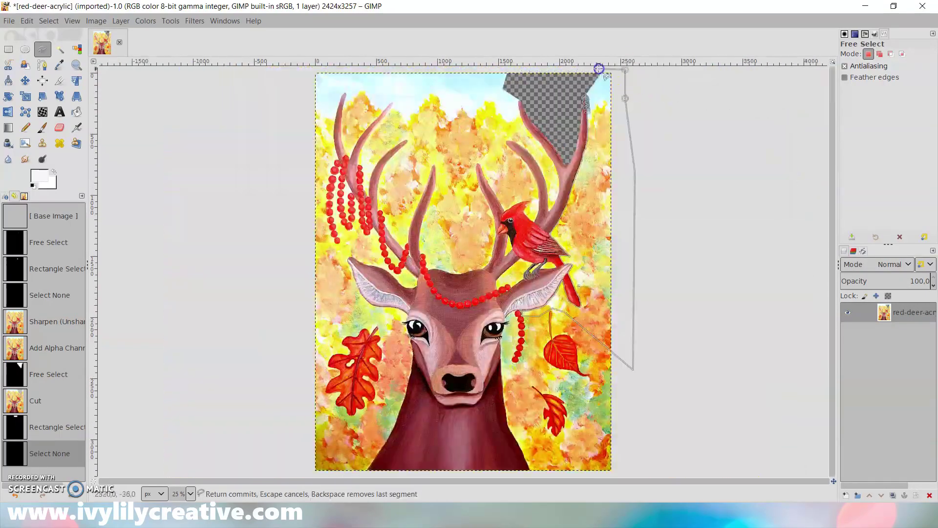
Close the outline at the outermost prong's tip and cut the enclosed background beside the antler and cardinal
{"action": "left_click", "coordinate": [580, 83]}
{"action": "scroll", "coordinate": [580, 89], "scroll_direction": "up", "scroll_amount": 4}
{"action": "scroll", "coordinate": [580, 90], "scroll_direction": "right", "scroll_amount": 2}
{"action": "left_click", "coordinate": [717, 123]}
{"action": "scroll", "coordinate": [717, 123], "scroll_direction": "down", "scroll_amount": 4}
{"action": "key", "text": "ctrl+x"}
Clear the selection around the area cut beside the antler and cardinal
{"action": "left_click", "coordinate": [8, 49]}
{"action": "left_click", "coordinate": [252, 151]}
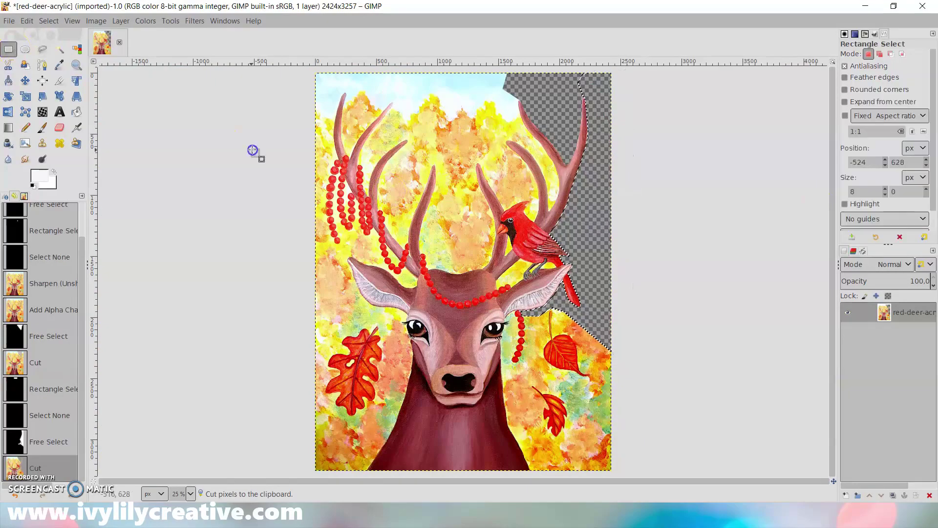
{"action": "scroll", "coordinate": [463, 311], "scroll_direction": "up", "scroll_amount": 2}
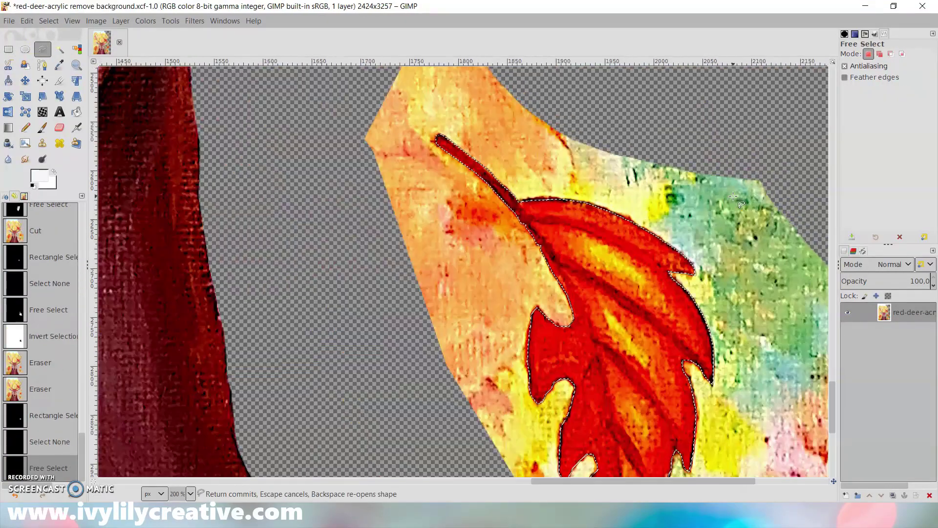
Invert the selection around the small lobed leaf beside the deer's neck
{"action": "scroll", "coordinate": [734, 196], "scroll_direction": "down", "scroll_amount": 1}
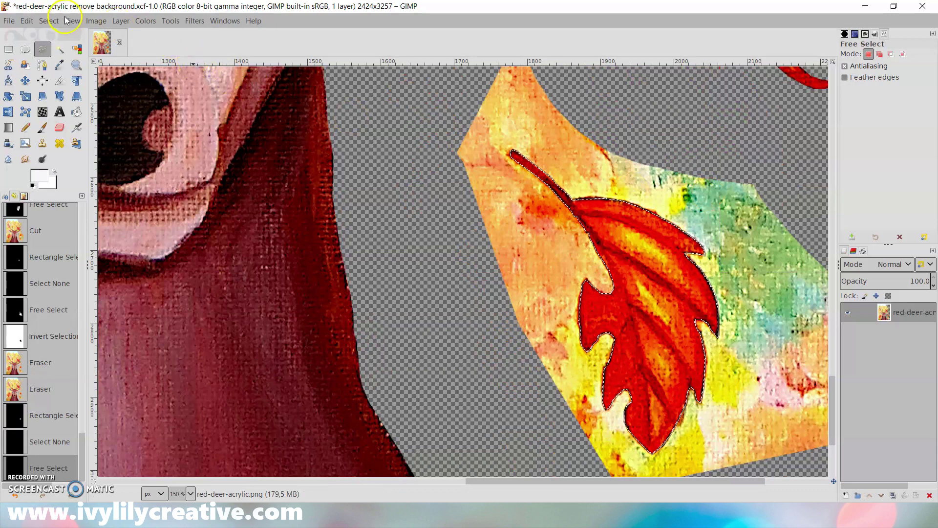
{"action": "left_click", "coordinate": [34, 22]}
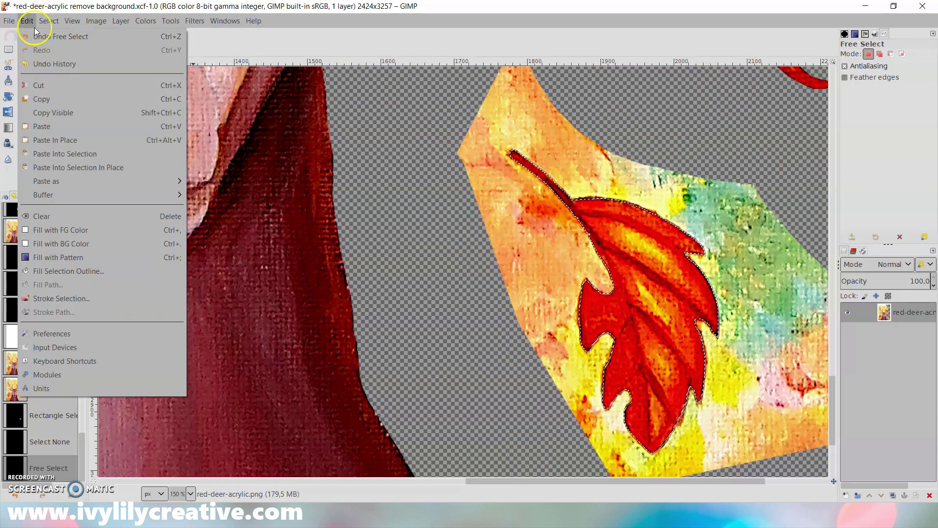
{"action": "left_click", "coordinate": [49, 20]}
{"action": "left_click", "coordinate": [60, 66]}
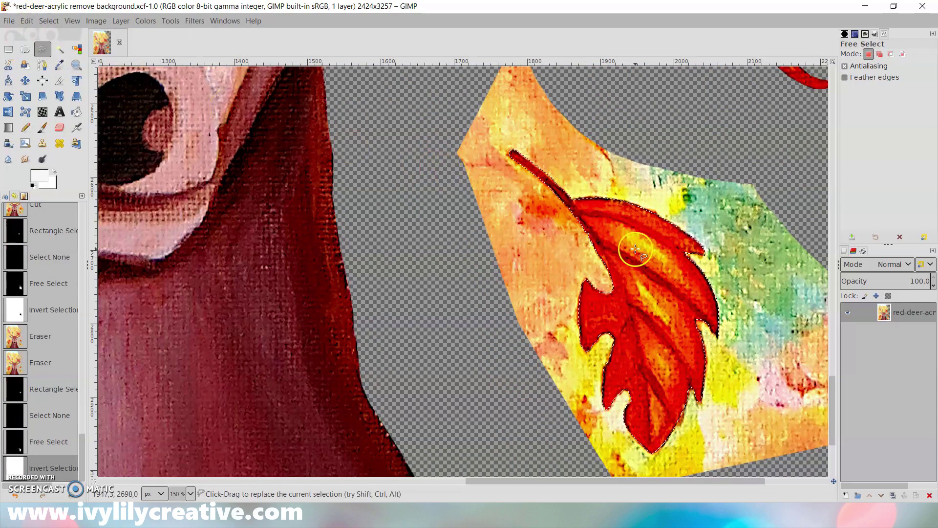
Erase the painted background around the small lobed leaf with the Eraser
{"action": "key", "text": "minus"}
{"action": "key", "text": "minus"}
{"action": "key", "text": "shift+e"}
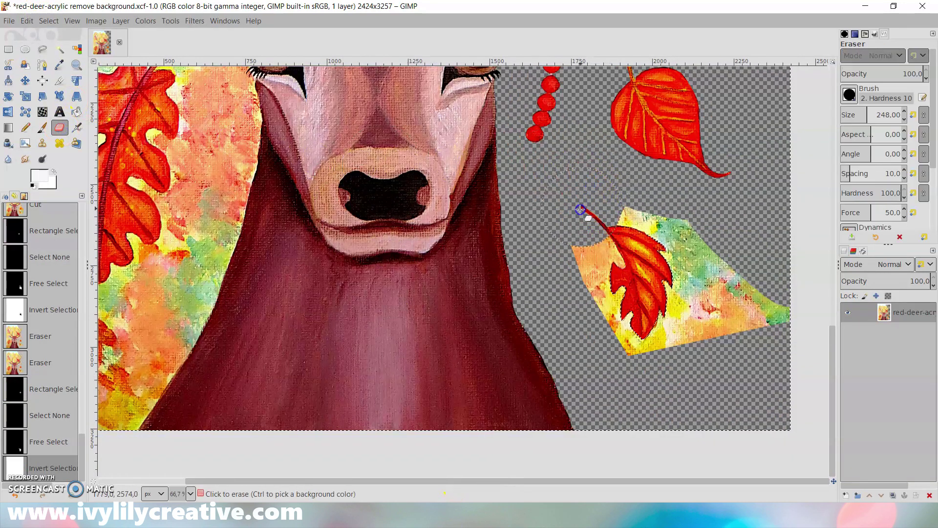
{"action": "mouse_move", "coordinate": [591, 246]}
{"action": "left_mouse_down"}
{"action": "mouse_move", "coordinate": [633, 330]}
{"action": "mouse_move", "coordinate": [791, 323]}
{"action": "mouse_move", "coordinate": [654, 243]}
{"action": "left_mouse_up"}
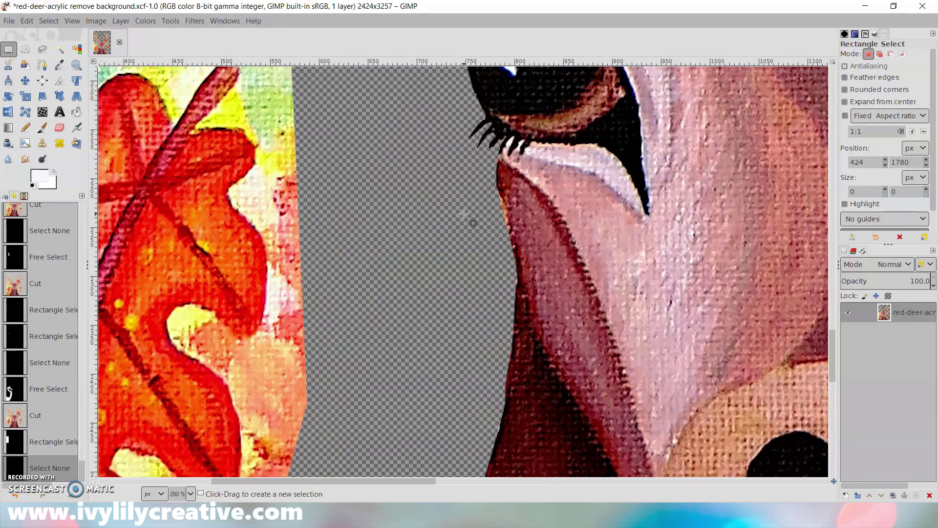
Start a Free Select outline along the large oak leaf's stem down to the notch above its upper lobe
{"action": "left_click", "coordinate": [43, 49]}
{"action": "scroll", "coordinate": [234, 158], "scroll_direction": "up", "scroll_amount": 3}
{"action": "left_click", "coordinate": [233, 158]}
{"action": "left_click", "coordinate": [238, 171]}
{"action": "left_click", "coordinate": [225, 197]}
{"action": "left_click", "coordinate": [190, 237]}
Trace the outline around the oak leaf's upper inner lobe and down its outer edge
{"action": "left_click", "coordinate": [234, 285]}
{"action": "left_click", "coordinate": [228, 294]}
{"action": "left_click", "coordinate": [230, 310]}
{"action": "left_click", "coordinate": [254, 330]}
{"action": "left_click", "coordinate": [262, 342]}
{"action": "scroll", "coordinate": [282, 328], "scroll_direction": "down", "scroll_amount": 1}
{"action": "left_click", "coordinate": [264, 257]}
{"action": "left_click", "coordinate": [266, 270]}
{"action": "left_click", "coordinate": [265, 289]}
{"action": "left_click", "coordinate": [264, 306]}
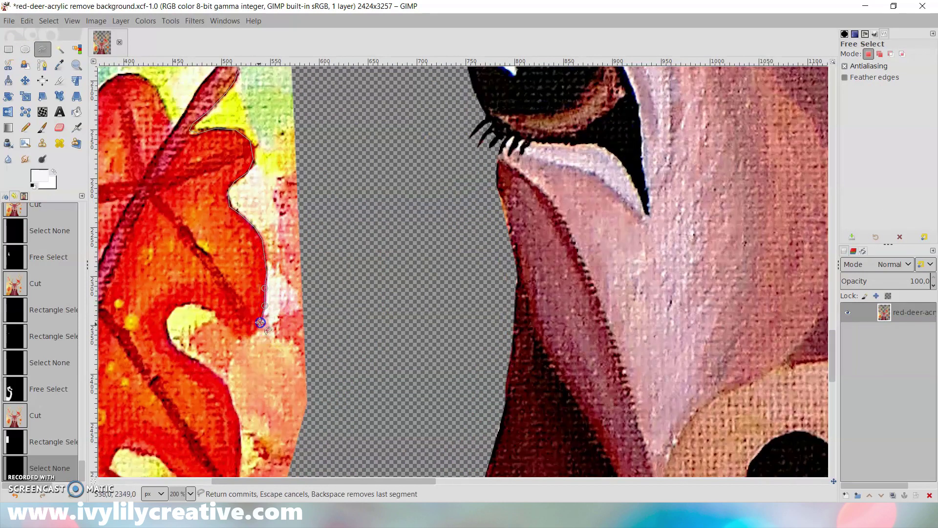
Continue the outline around the yellow gap beneath the upper lobe and around the oak leaf's next lobe
{"action": "scroll", "coordinate": [166, 335], "scroll_direction": "down", "scroll_amount": 2}
{"action": "mouse_move", "coordinate": [166, 335]}
{"action": "left_mouse_down"}
{"action": "mouse_move", "coordinate": [230, 348]}
{"action": "mouse_move", "coordinate": [201, 263]}
{"action": "left_mouse_up"}
{"action": "left_click", "coordinate": [243, 348]}
{"action": "left_click", "coordinate": [240, 373]}
{"action": "left_click", "coordinate": [228, 389]}
{"action": "left_click", "coordinate": [198, 389]}
Trace the outline around the second yellow gap and down the edge of the following oak leaf lobe
{"action": "left_click", "coordinate": [158, 351]}
{"action": "left_click", "coordinate": [126, 343]}
{"action": "left_click", "coordinate": [164, 394]}
{"action": "scroll", "coordinate": [215, 367], "scroll_direction": "down", "scroll_amount": 1}
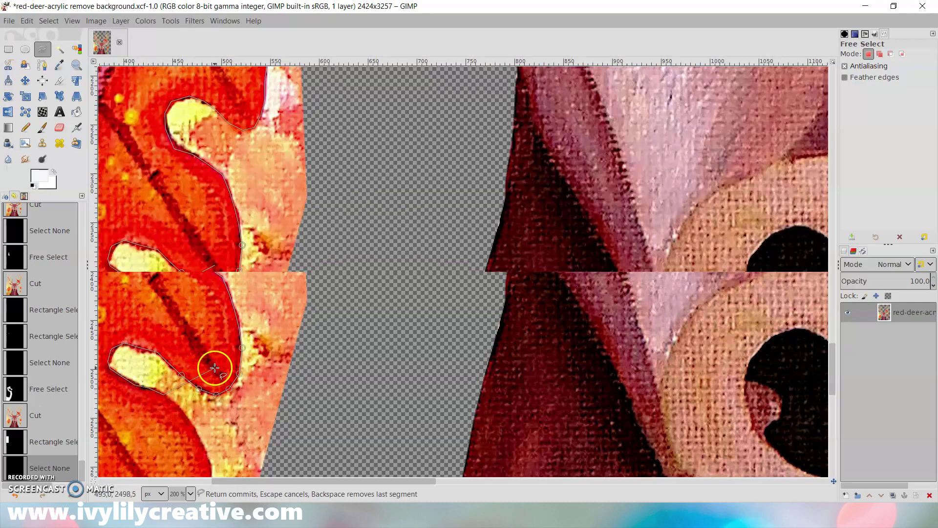
{"action": "scroll", "coordinate": [215, 368], "scroll_direction": "down", "scroll_amount": 1}
{"action": "left_click", "coordinate": [179, 201]}
{"action": "left_click", "coordinate": [194, 220]}
{"action": "left_click", "coordinate": [204, 242]}
{"action": "left_click", "coordinate": [212, 264]}
{"action": "left_click", "coordinate": [211, 293]}
{"action": "left_click", "coordinate": [208, 321]}
Continue the outline around the third yellow gap and the last inner lobe down to the oak leaf's bottom tip
{"action": "left_click", "coordinate": [121, 345]}
{"action": "left_click", "coordinate": [130, 369]}
{"action": "left_click", "coordinate": [130, 389]}
{"action": "left_click", "coordinate": [117, 403]}
{"action": "left_click", "coordinate": [105, 406]}
{"action": "scroll", "coordinate": [448, 331], "scroll_direction": "down", "scroll_amount": 2}
{"action": "scroll", "coordinate": [448, 331], "scroll_direction": "left", "scroll_amount": 2}
{"action": "left_click", "coordinate": [406, 197]}
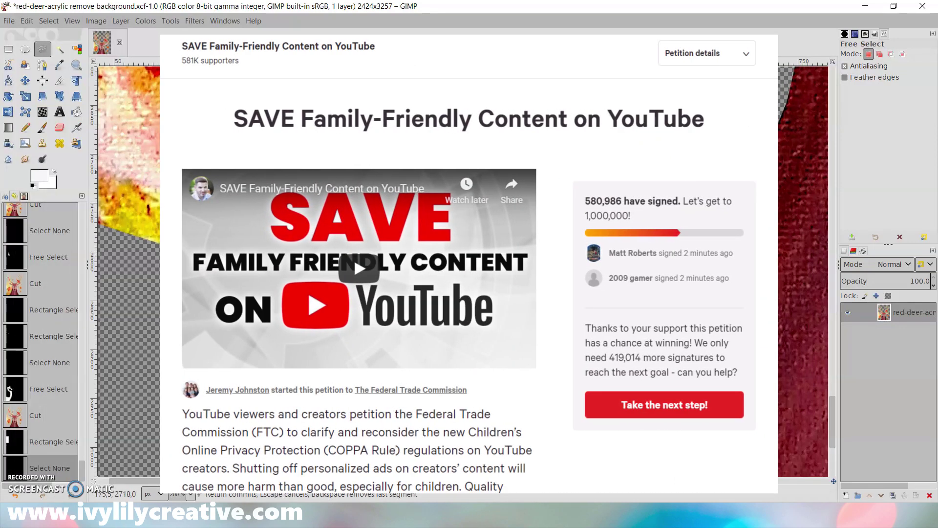
Trace the outline up the oak leaf's outer side around its lower lobes to the middle lobe's tip
{"action": "scroll", "coordinate": [261, 96], "scroll_direction": "up", "scroll_amount": 3}
{"action": "left_click", "coordinate": [172, 214]}
{"action": "left_click", "coordinate": [149, 199]}
{"action": "left_click", "coordinate": [149, 183]}
{"action": "scroll", "coordinate": [152, 164], "scroll_direction": "up", "scroll_amount": 4}
{"action": "left_click", "coordinate": [185, 282]}
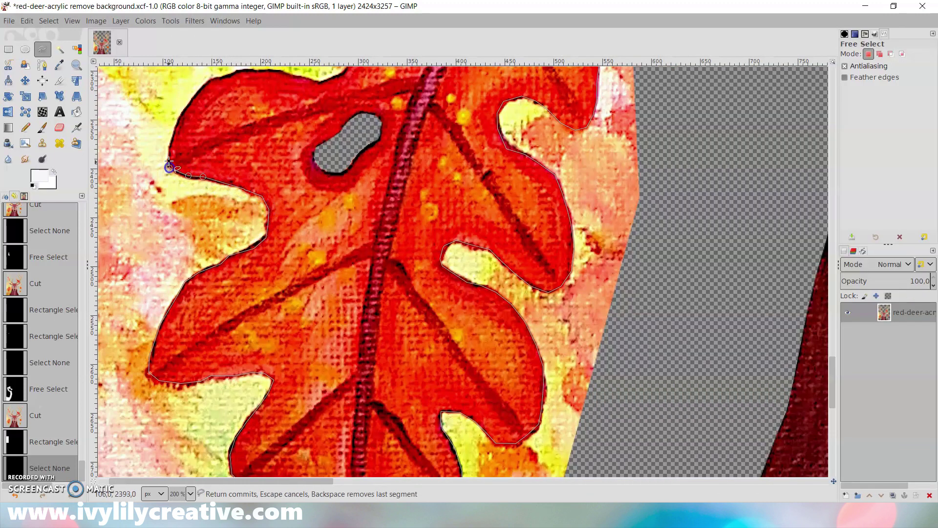
Trace the outline around the oak leaf's upper outer lobes and up the stem, closing it at the stem's tip
{"action": "scroll", "coordinate": [348, 273], "scroll_direction": "up", "scroll_amount": 5}
{"action": "left_click", "coordinate": [348, 273]}
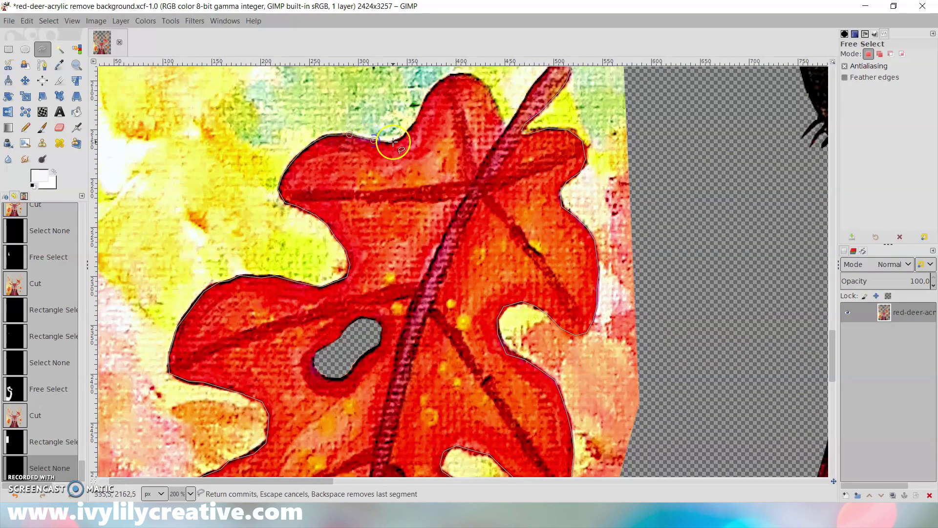
{"action": "scroll", "coordinate": [422, 104], "scroll_direction": "up", "scroll_amount": 3}
{"action": "left_click", "coordinate": [425, 207]}
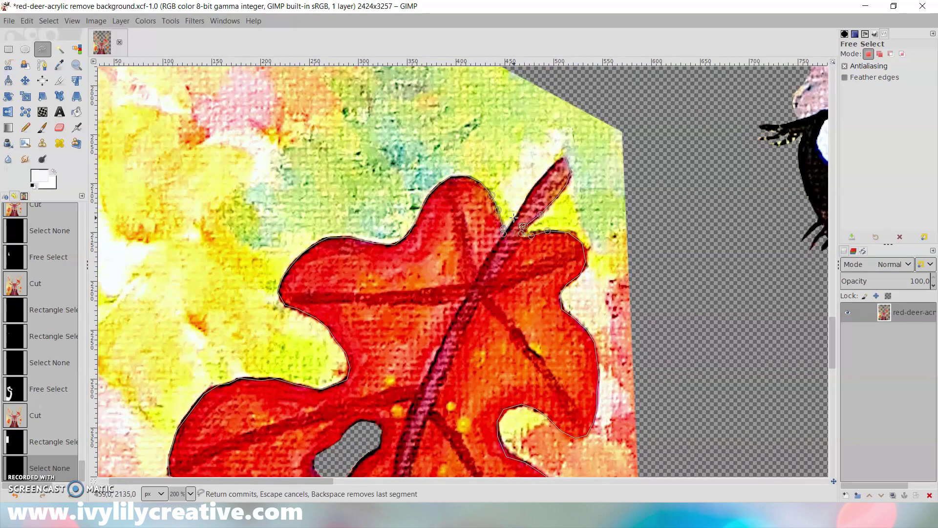
{"action": "left_click", "coordinate": [552, 167]}
{"action": "left_click", "coordinate": [566, 157]}
Invert the oak leaf selection so everything outside the leaf is selected
{"action": "scroll", "coordinate": [572, 196], "scroll_direction": "down", "scroll_amount": 2}
{"action": "scroll", "coordinate": [577, 218], "scroll_direction": "down", "scroll_amount": 4}
{"action": "left_click", "coordinate": [49, 21]}
{"action": "left_click", "coordinate": [66, 58]}
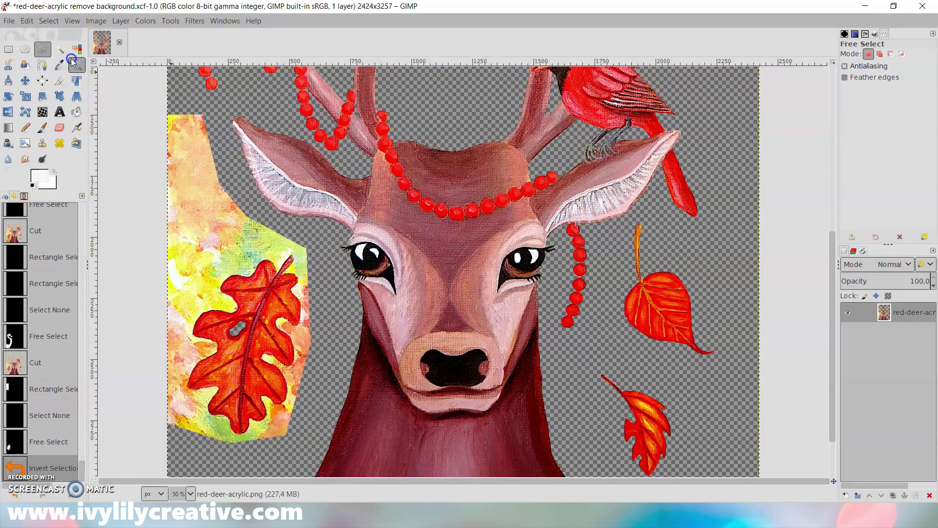
Erase the remaining painted background around the oak leaf and clear the selection
{"action": "left_click", "coordinate": [59, 128]}
{"action": "left_click_drag", "start_coordinate": [848, 111], "coordinate": [854, 112]}
{"action": "left_click_drag", "start_coordinate": [275, 238], "coordinate": [259, 254]}
{"action": "left_click_drag", "start_coordinate": [855, 113], "coordinate": [865, 113]}
{"action": "mouse_move", "coordinate": [250, 249]}
{"action": "left_mouse_down"}
{"action": "mouse_move", "coordinate": [298, 353]}
{"action": "mouse_move", "coordinate": [234, 446]}
{"action": "mouse_move", "coordinate": [194, 350]}
{"action": "mouse_move", "coordinate": [234, 275]}
{"action": "mouse_move", "coordinate": [207, 157]}
{"action": "mouse_move", "coordinate": [168, 237]}
{"action": "mouse_move", "coordinate": [296, 319]}
{"action": "left_mouse_up"}
{"action": "scroll", "coordinate": [236, 236], "scroll_direction": "down", "scroll_amount": 2}
{"action": "left_click", "coordinate": [8, 49]}
{"action": "left_click", "coordinate": [255, 180]}
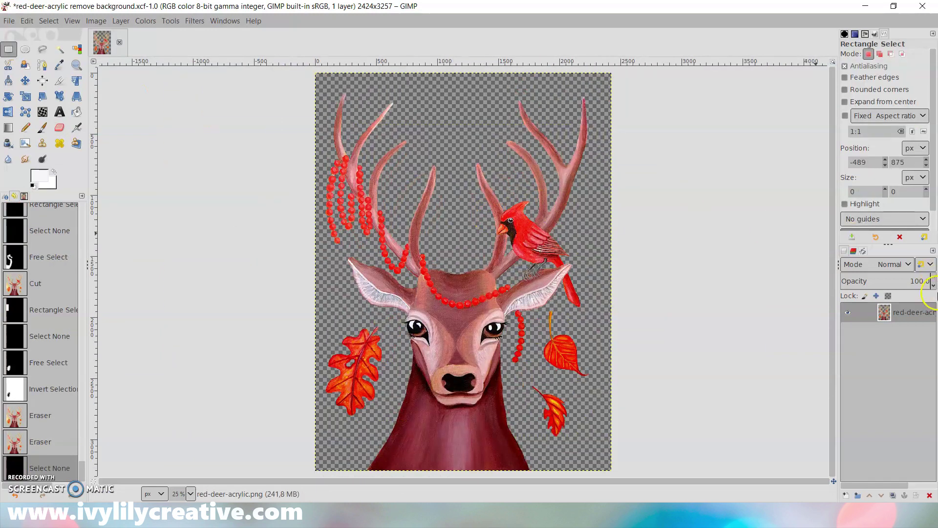
Add a new transparent 2424 × 3257 px layer and place it below the deer layer
{"action": "right_click", "coordinate": [911, 320]}
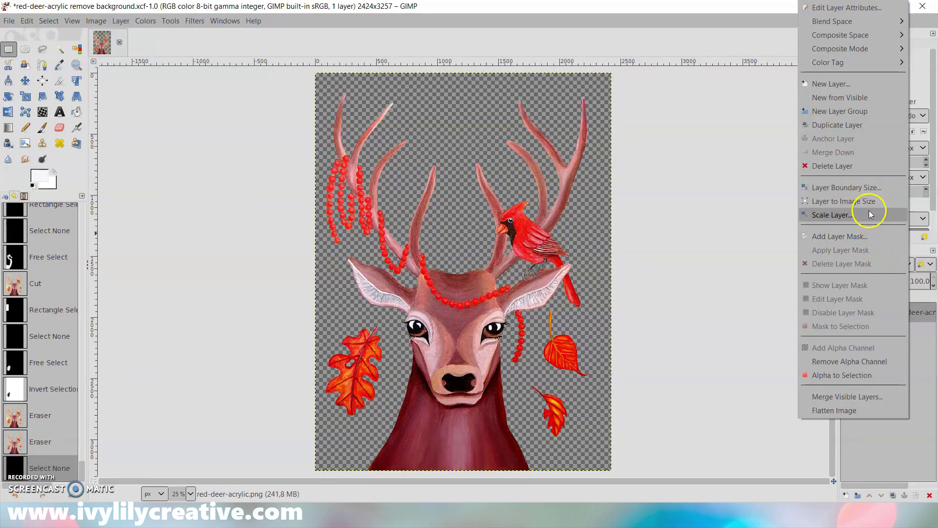
{"action": "left_click", "coordinate": [844, 84]}
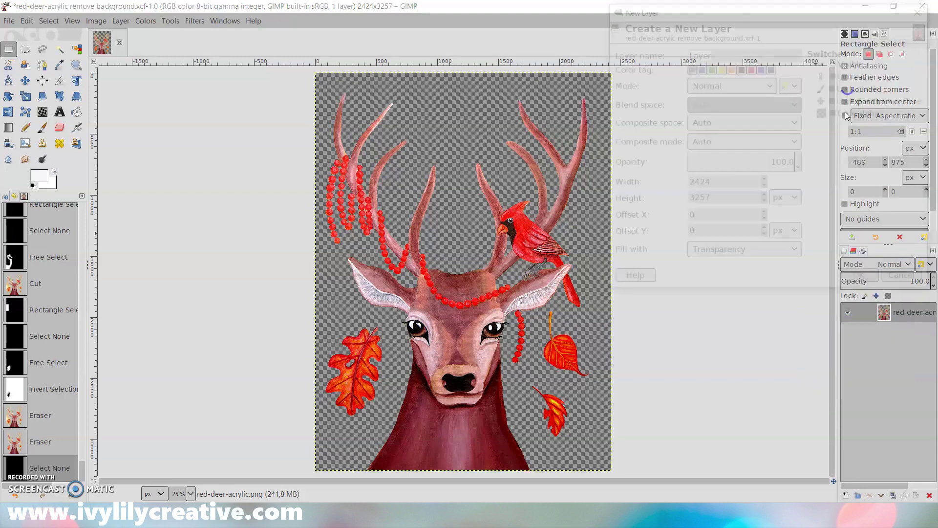
{"action": "left_click", "coordinate": [852, 280]}
{"action": "left_click_drag", "start_coordinate": [884, 312], "coordinate": [913, 342]}
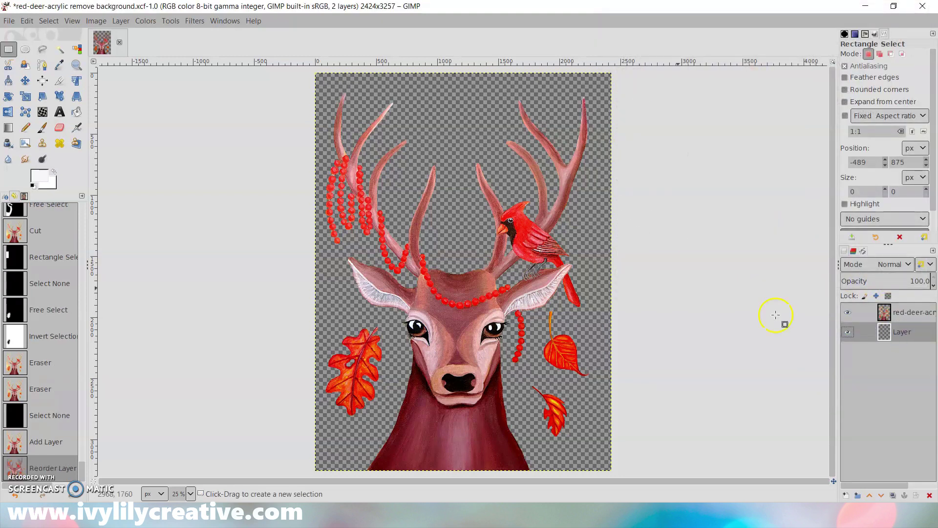
Set the foreground color to black (000000) and bucket-fill the new layer with it
{"action": "left_click", "coordinate": [36, 181]}
{"action": "left_click_drag", "start_coordinate": [128, 224], "coordinate": [94, 298]}
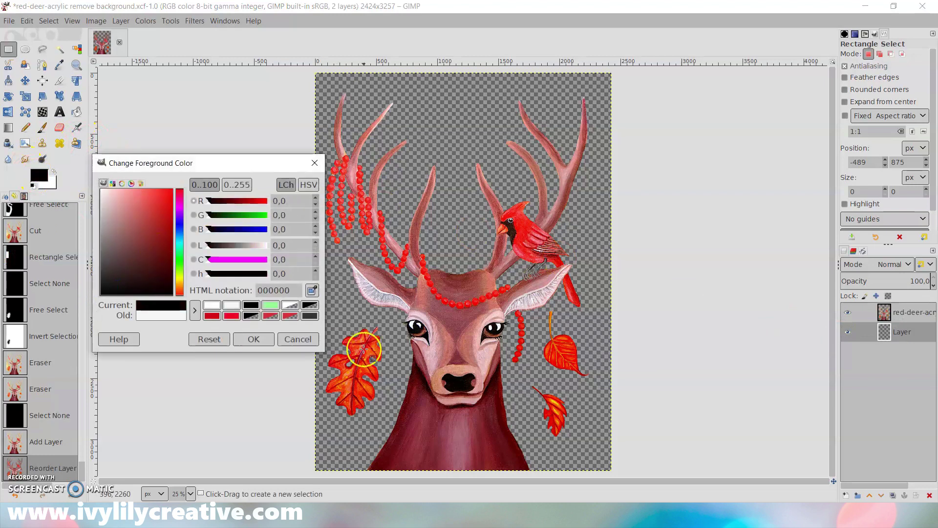
{"action": "left_click", "coordinate": [254, 339]}
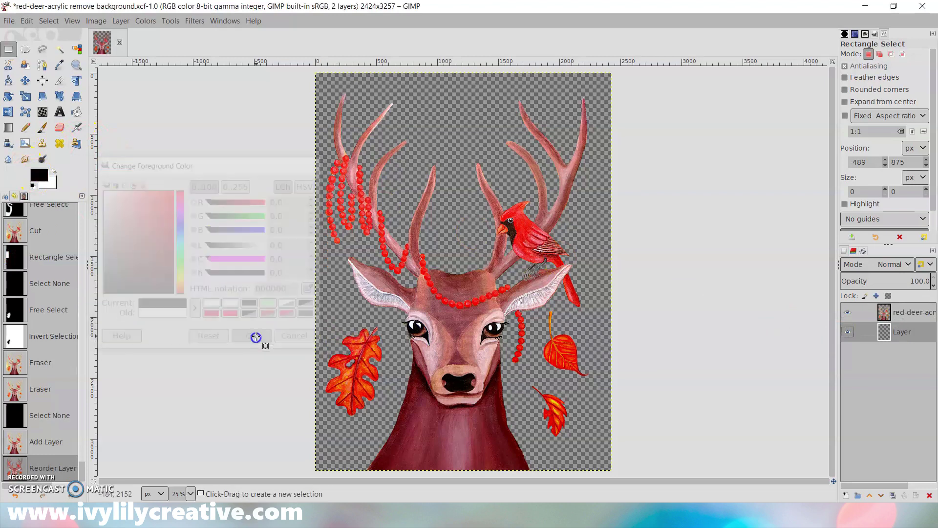
{"action": "left_click", "coordinate": [72, 115]}
{"action": "left_click", "coordinate": [570, 216]}
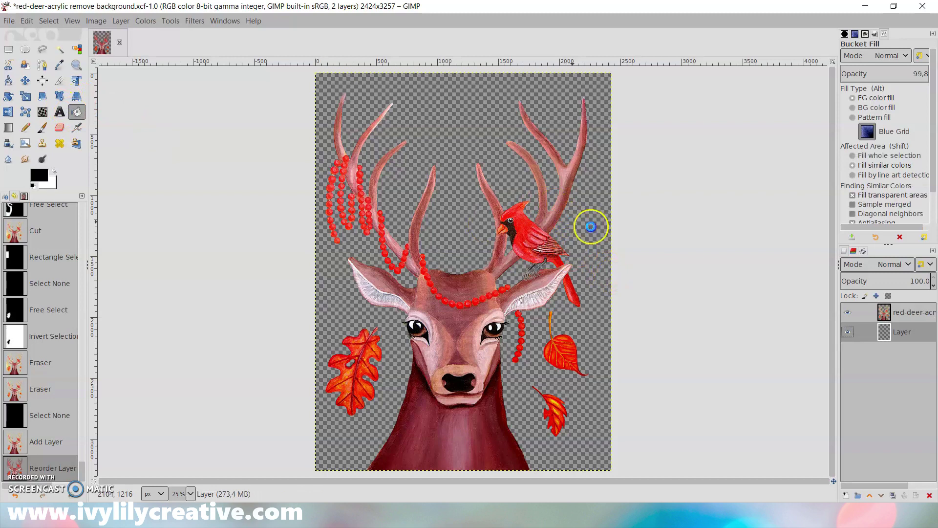
Inspect the cut-out's edges against the black layer and erase stray remnants from the deer layer with a size 5 eraser
{"action": "left_click", "coordinate": [5, 49]}
{"action": "left_click_drag", "start_coordinate": [165, 143], "coordinate": [252, 204]}
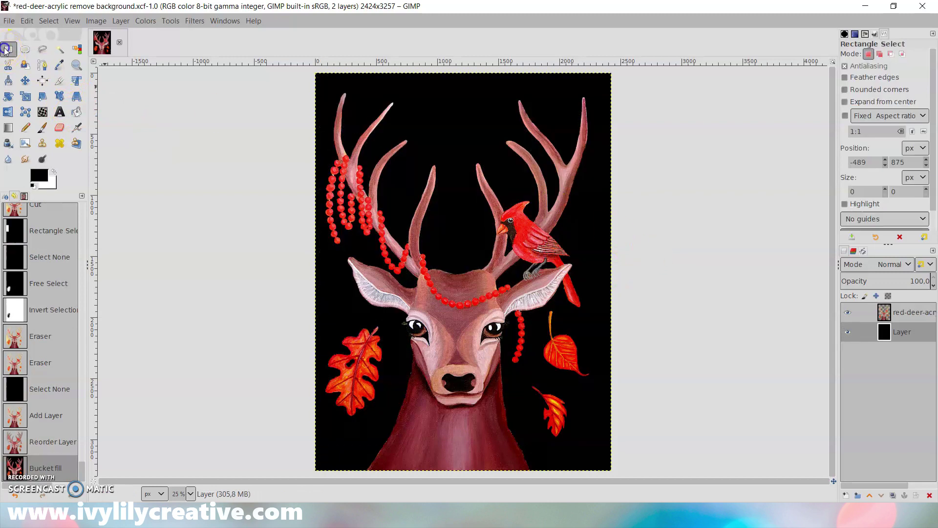
{"action": "left_click", "coordinate": [253, 202]}
{"action": "key", "text": "plus"}
{"action": "key", "text": "plus"}
{"action": "key", "text": "plus"}
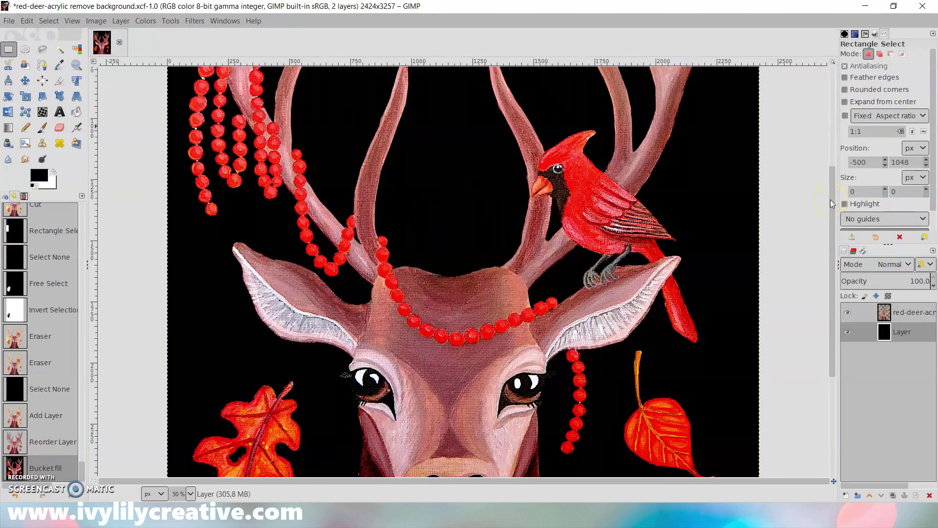
{"action": "scroll", "coordinate": [833, 268], "scroll_direction": "up", "scroll_amount": 8}
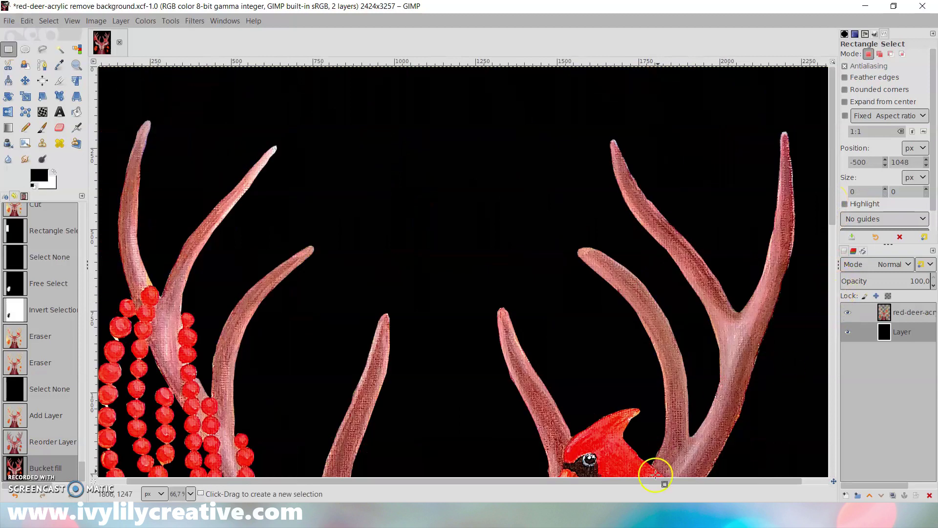
{"action": "scroll", "coordinate": [619, 480], "scroll_direction": "right", "scroll_amount": 1}
{"action": "scroll", "coordinate": [764, 380], "scroll_direction": "down", "scroll_amount": 5}
{"action": "scroll", "coordinate": [764, 380], "scroll_direction": "down", "scroll_amount": 5}
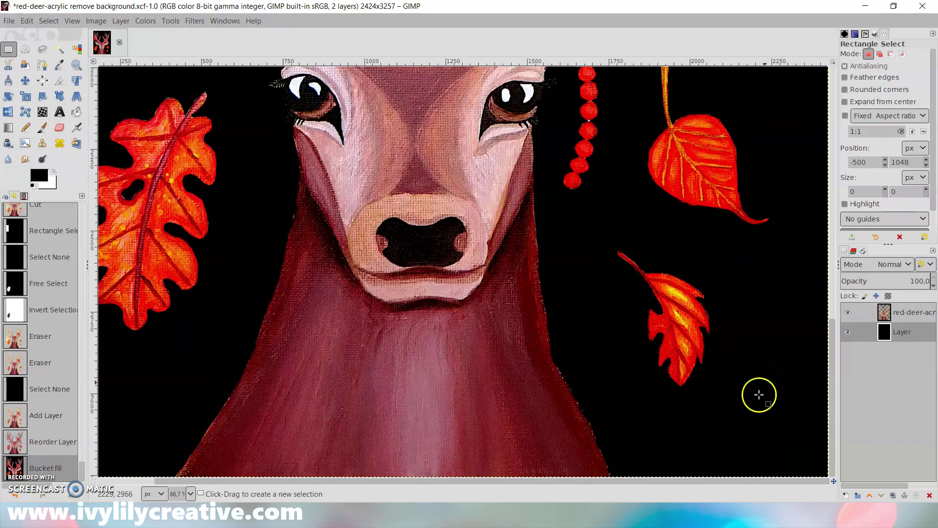
{"action": "left_click_drag", "start_coordinate": [682, 483], "coordinate": [610, 487]}
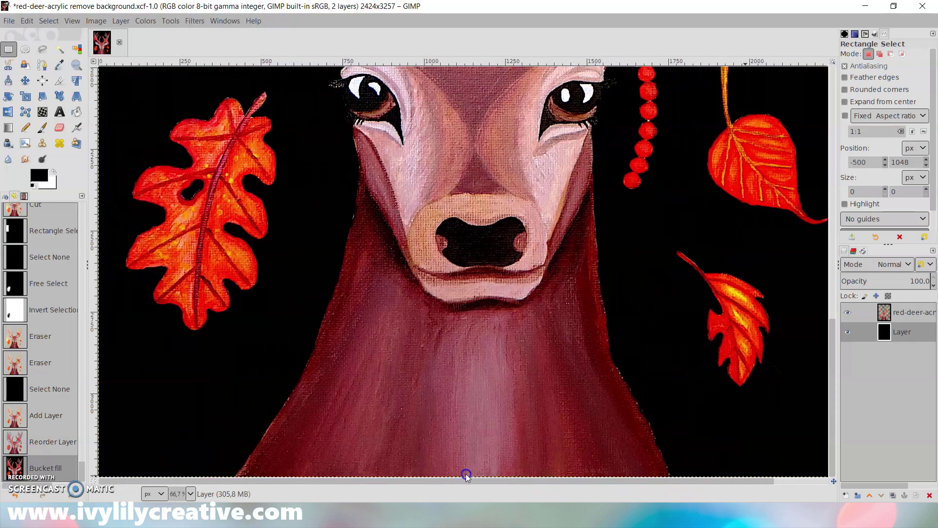
{"action": "scroll", "coordinate": [323, 290], "scroll_direction": "up", "scroll_amount": 3}
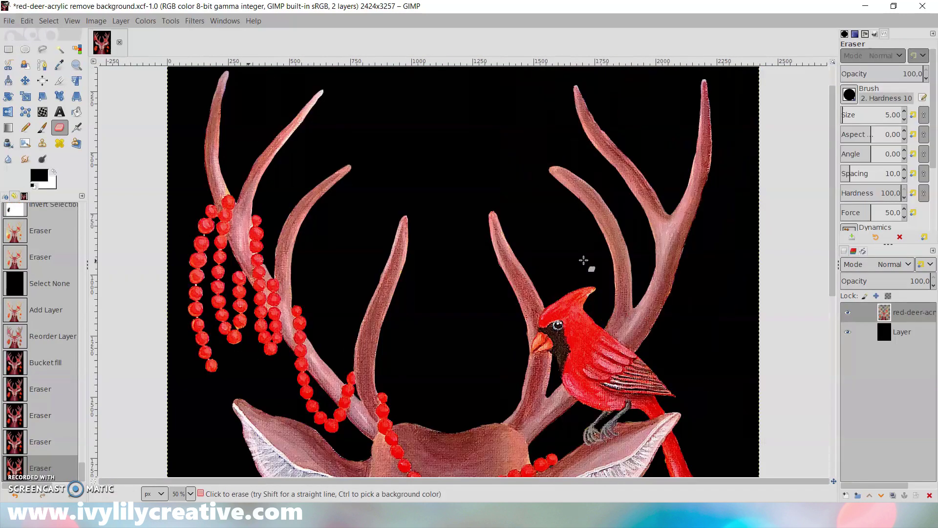
{"action": "key", "text": "shift+ctrl+j"}
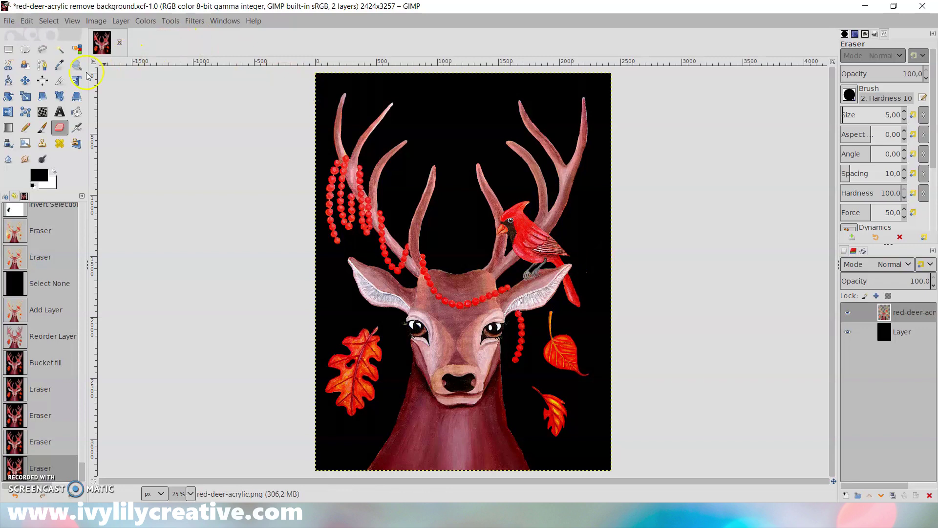
{"action": "left_click", "coordinate": [8, 50]}
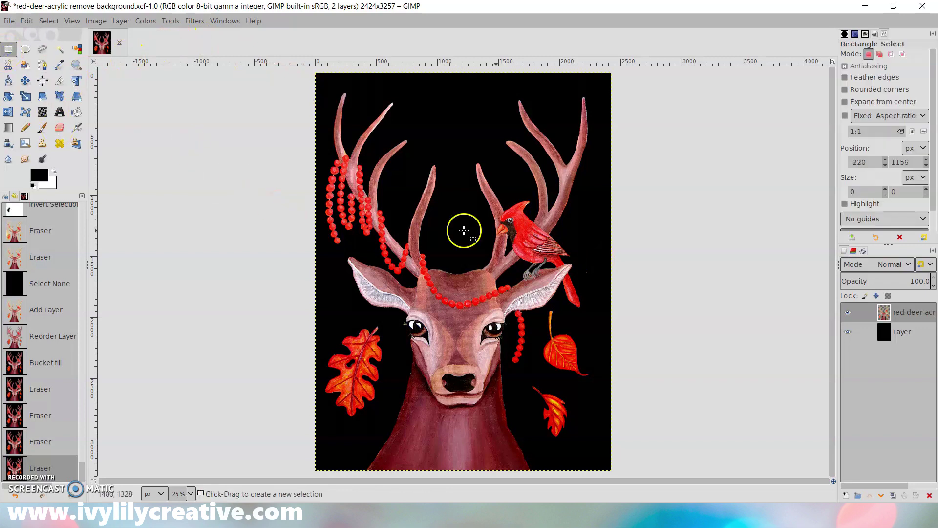
Hide the black layer and export the image as "red-deer-acrylic removed background.png" with the existing PNG options
{"action": "left_click", "coordinate": [843, 333]}
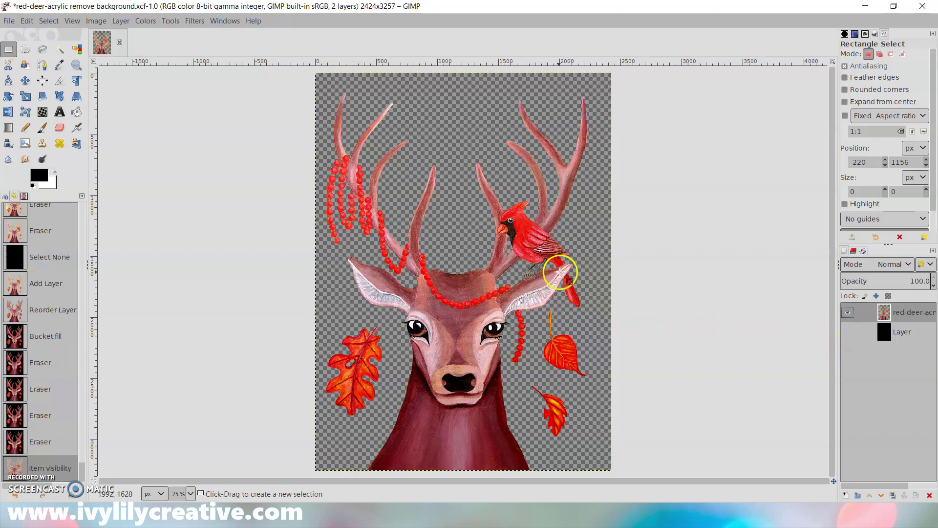
{"action": "left_click", "coordinate": [10, 22]}
{"action": "left_click", "coordinate": [51, 197]}
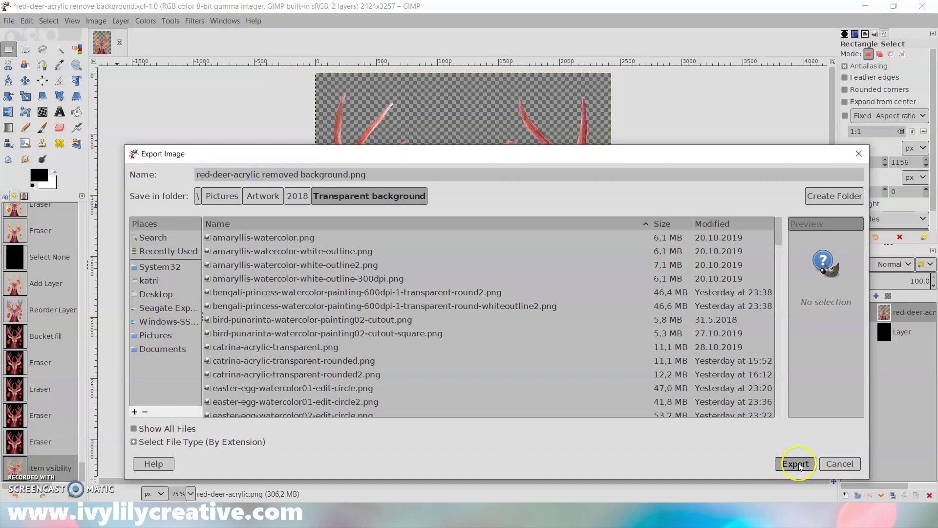
{"action": "left_click", "coordinate": [793, 464]}
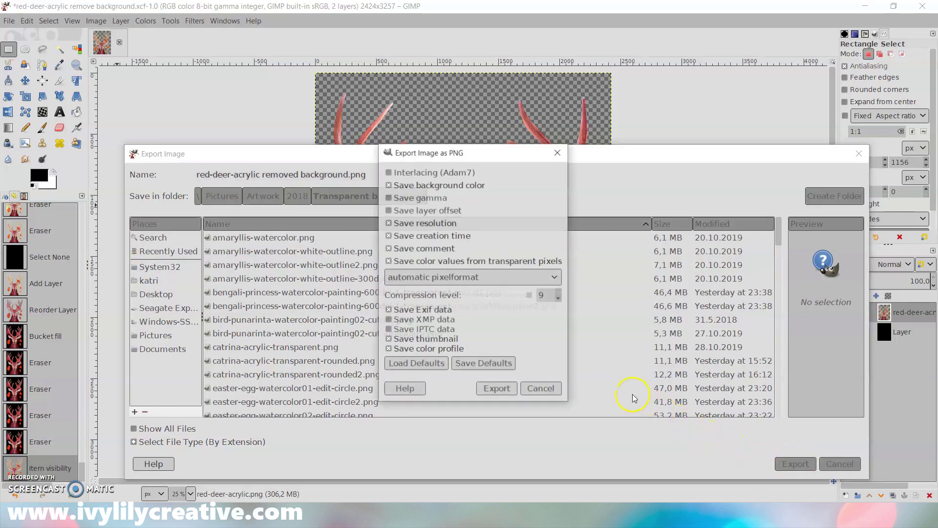
{"action": "left_click", "coordinate": [496, 393]}
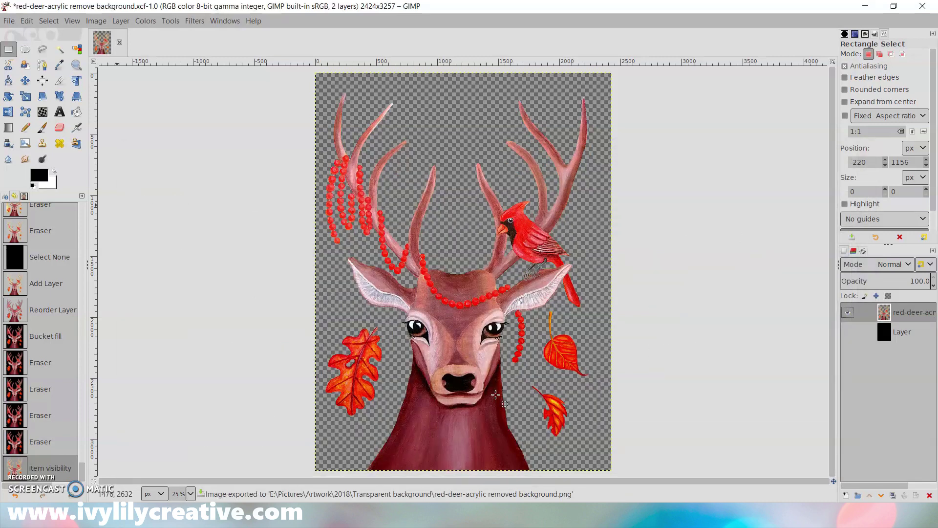
{"action": "key", "text": "plus"}
{"action": "key", "text": "plus"}
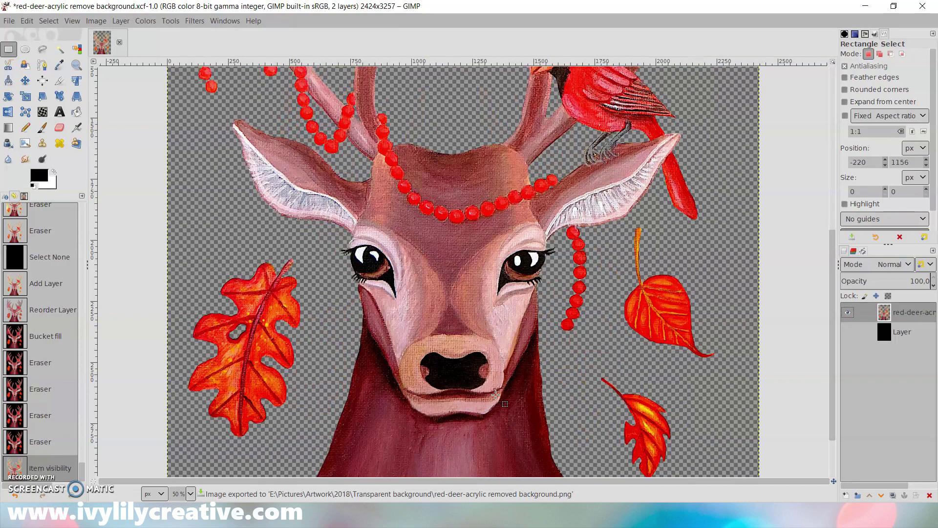
{"action": "key", "text": "plus"}
{"action": "key", "text": "minus"}
{"action": "key", "text": "minus"}
{"action": "key", "text": "minus"}
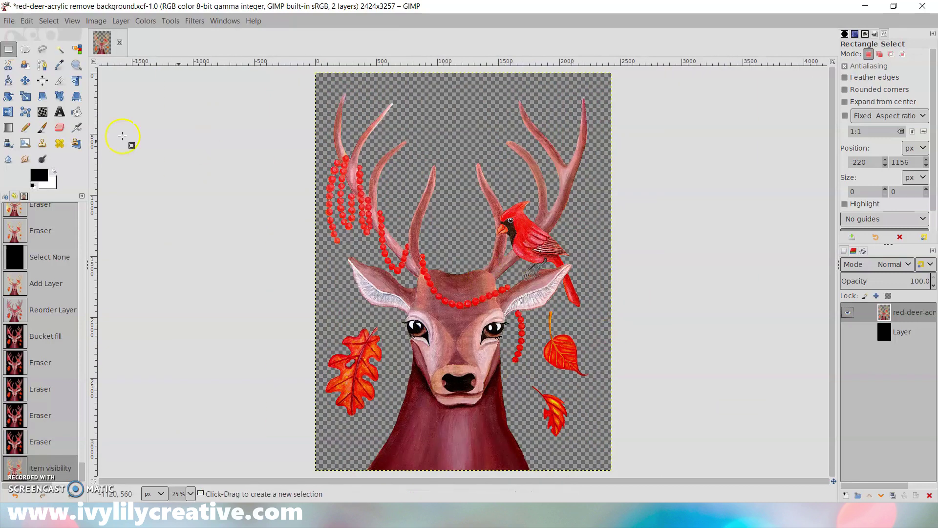
Draw a circular selection about 2640 px across over the deer and turn on snapping to canvas edges
{"action": "left_click", "coordinate": [28, 51]}
{"action": "left_click_drag", "start_coordinate": [254, 159], "coordinate": [577, 430]}
{"action": "left_click", "coordinate": [72, 21]}
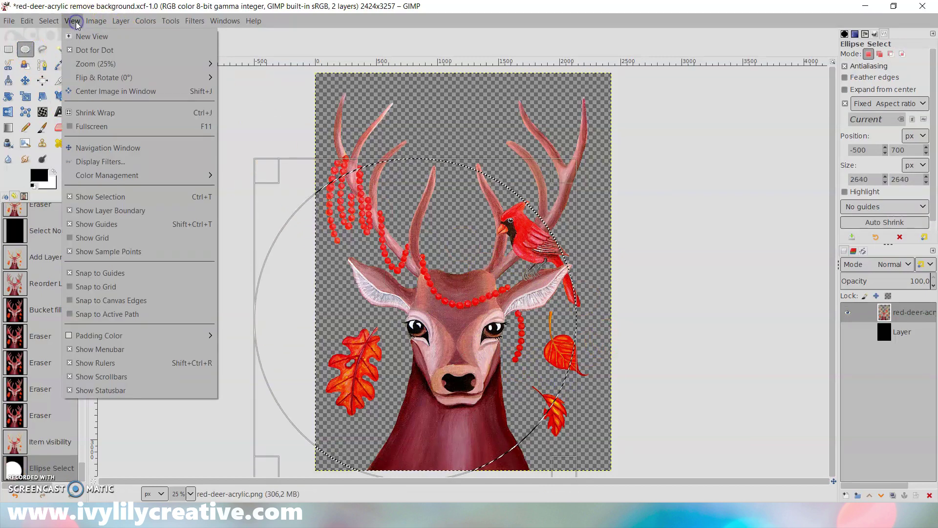
{"action": "left_click", "coordinate": [118, 300]}
Enlarge the circular selection to 3280 × 3280 px and center it on the artwork at position -520, -23, touching the canvas's lower edge
{"action": "left_click_drag", "start_coordinate": [459, 318], "coordinate": [524, 309]}
{"action": "left_click_drag", "start_coordinate": [635, 150], "coordinate": [712, 132]}
{"action": "left_click_drag", "start_coordinate": [624, 195], "coordinate": [572, 205]}
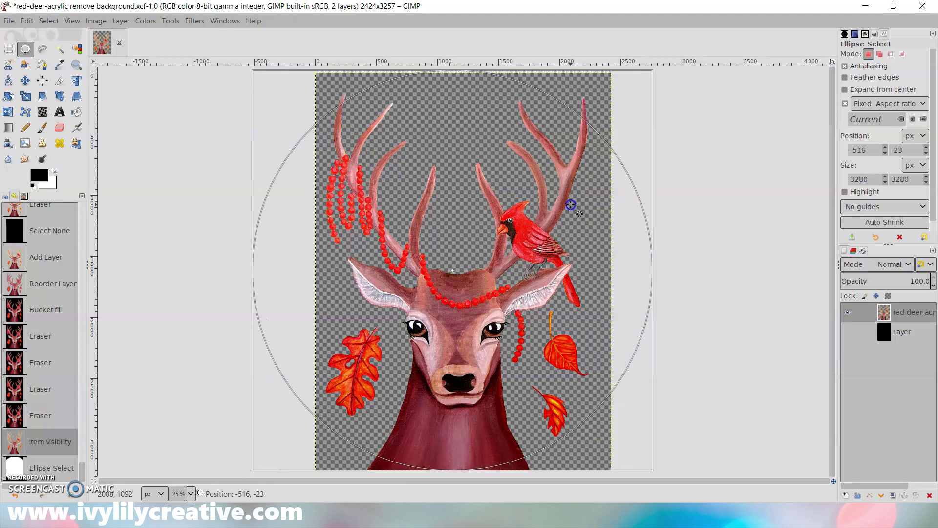
{"action": "left_click_drag", "start_coordinate": [571, 204], "coordinate": [570, 204]}
{"action": "left_click_drag", "start_coordinate": [570, 204], "coordinate": [570, 204]}
Invert the circular selection so the area outside the circle is selected
{"action": "scroll", "coordinate": [722, 269], "scroll_direction": "up", "scroll_amount": 3}
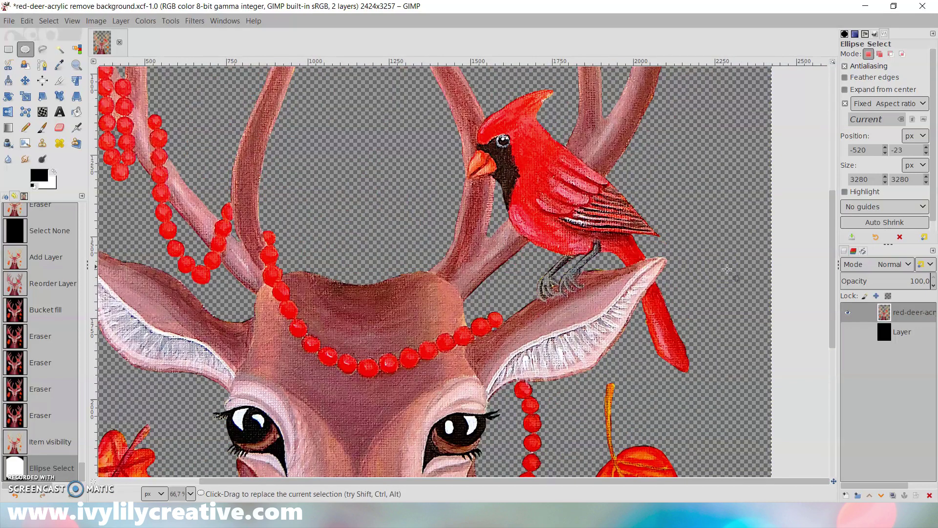
{"action": "scroll", "coordinate": [727, 268], "scroll_direction": "down", "scroll_amount": 5}
{"action": "left_click", "coordinate": [42, 21]}
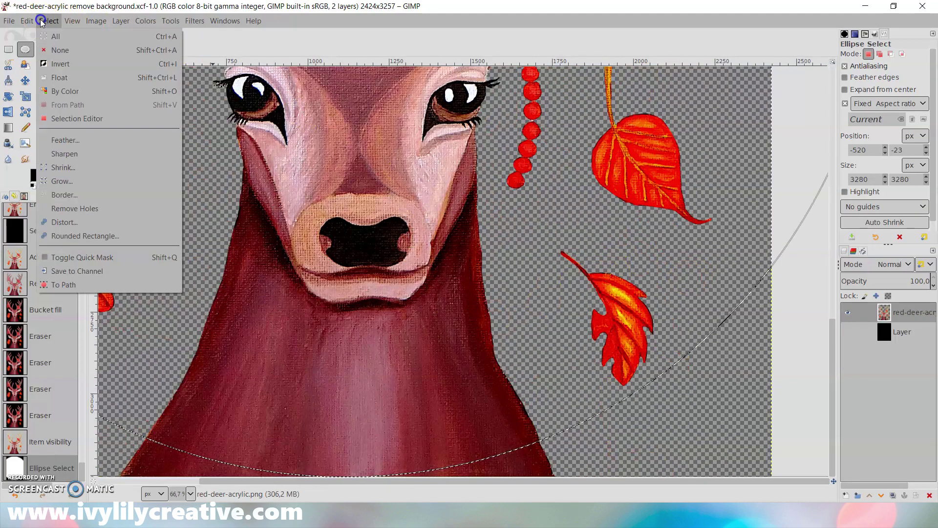
{"action": "left_click", "coordinate": [60, 63]}
Erase the lower corners of the deer's neck outside the circle with a size 80 eraser, leaving a rounded base
{"action": "left_click", "coordinate": [59, 128]}
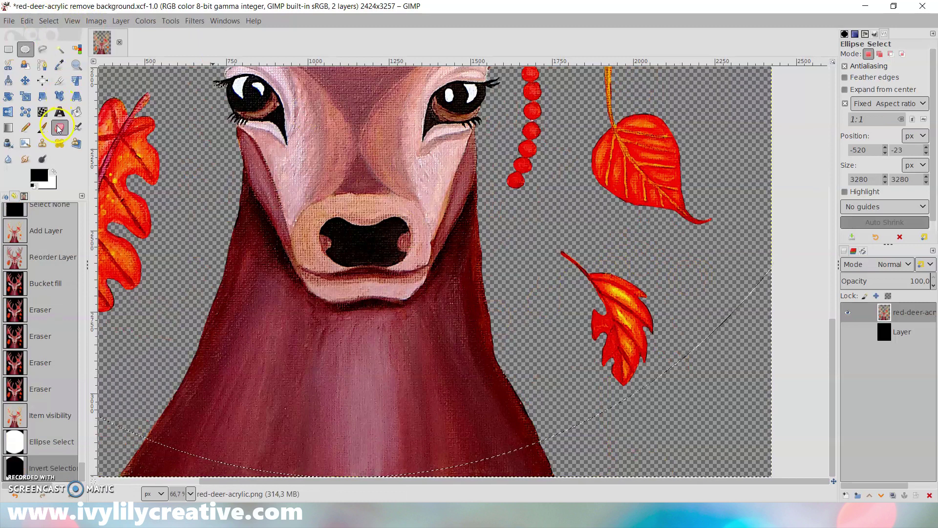
{"action": "left_click", "coordinate": [845, 111]}
{"action": "left_click_drag", "start_coordinate": [845, 110], "coordinate": [854, 111]}
{"action": "mouse_move", "coordinate": [549, 456]}
{"action": "left_mouse_down"}
{"action": "mouse_move", "coordinate": [368, 478]}
{"action": "mouse_move", "coordinate": [552, 463]}
{"action": "left_mouse_up"}
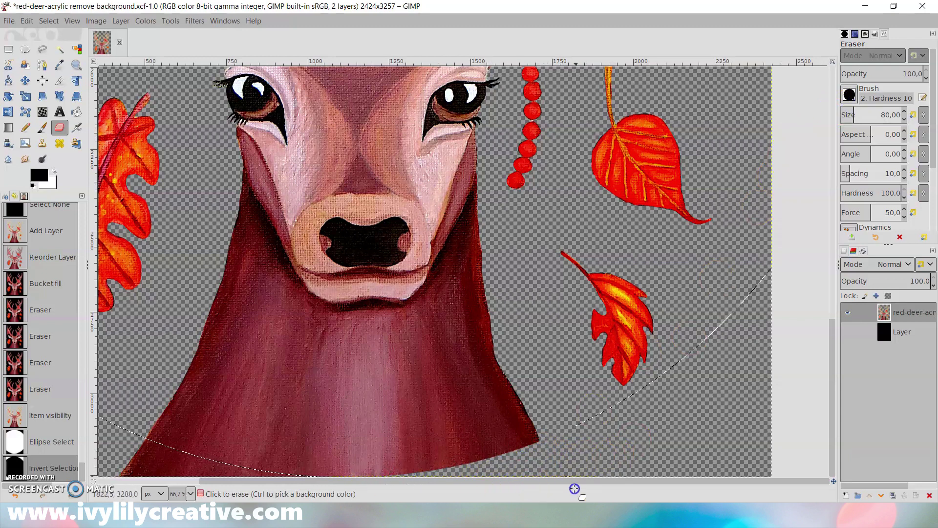
{"action": "mouse_move", "coordinate": [281, 471]}
{"action": "left_mouse_down"}
{"action": "mouse_move", "coordinate": [135, 431]}
{"action": "mouse_move", "coordinate": [202, 465]}
{"action": "mouse_move", "coordinate": [253, 474]}
{"action": "mouse_move", "coordinate": [129, 443]}
{"action": "mouse_move", "coordinate": [209, 476]}
{"action": "mouse_move", "coordinate": [131, 468]}
{"action": "left_mouse_up"}
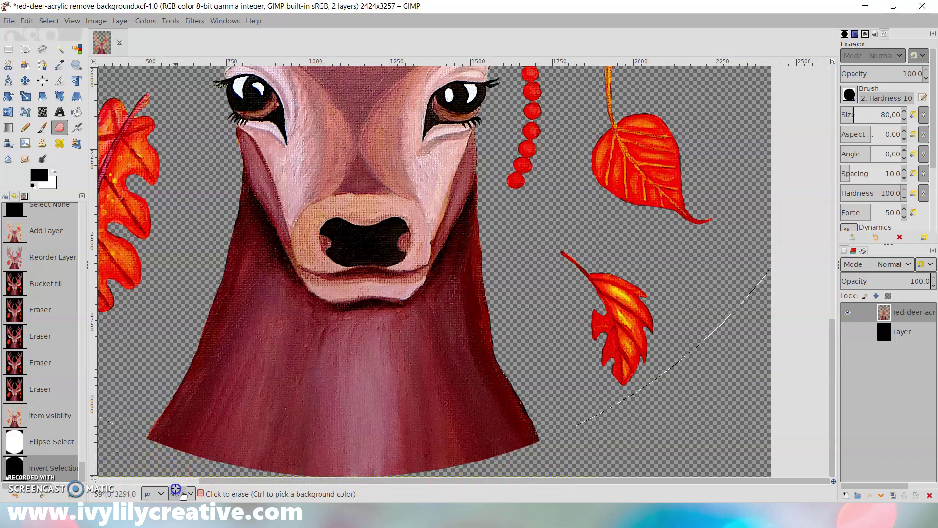
{"action": "left_click_drag", "start_coordinate": [176, 488], "coordinate": [213, 482]}
{"action": "scroll", "coordinate": [640, 354], "scroll_direction": "down", "scroll_amount": 1}
{"action": "key", "text": "minus"}
{"action": "key", "text": "minus"}
{"action": "key", "text": "plus"}
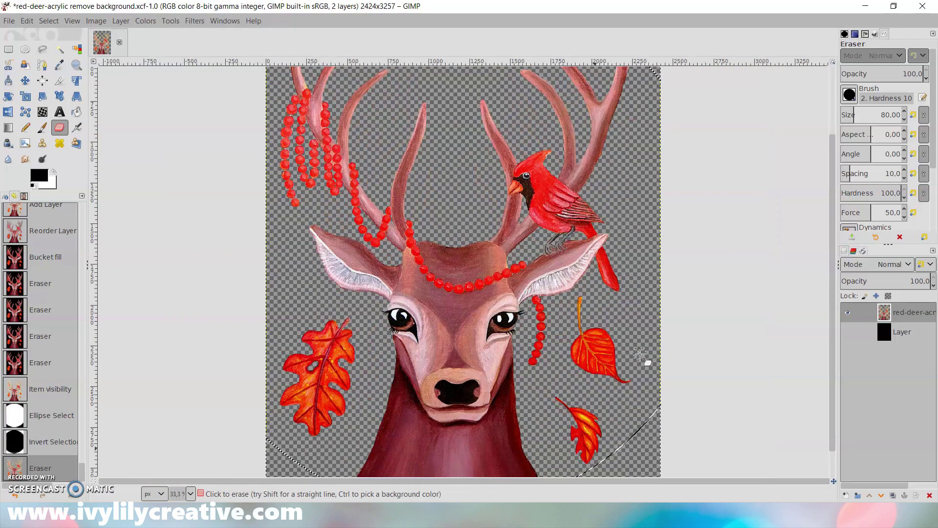
{"action": "key", "text": "plus"}
{"action": "scroll", "coordinate": [615, 362], "scroll_direction": "down", "scroll_amount": 2}
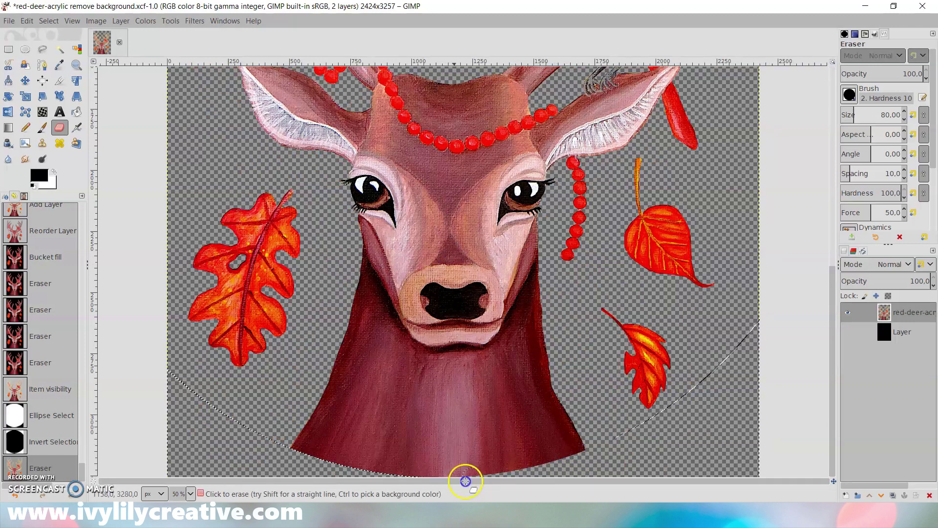
Erase the remaining strip of the deer's neck outside the circle along its lower edge
{"action": "mouse_move", "coordinate": [494, 484]}
{"action": "left_mouse_down"}
{"action": "mouse_move", "coordinate": [283, 452]}
{"action": "mouse_move", "coordinate": [305, 470]}
{"action": "mouse_move", "coordinate": [414, 474]}
{"action": "mouse_move", "coordinate": [554, 439]}
{"action": "left_mouse_up"}
{"action": "key", "text": "minus"}
{"action": "key", "text": "minus"}
{"action": "key", "text": "minus"}
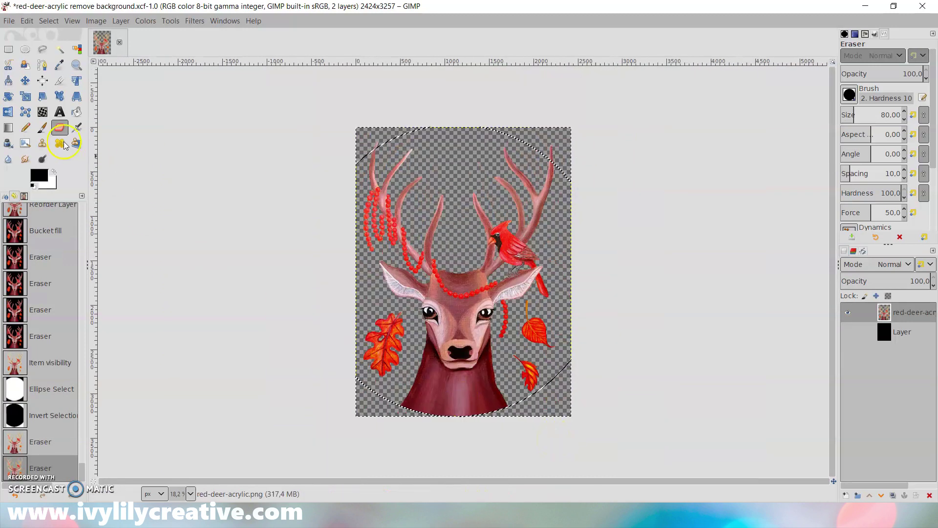
Clear the circular selection around the artwork
{"action": "left_click", "coordinate": [6, 60]}
{"action": "left_click", "coordinate": [8, 49]}
{"action": "left_click_drag", "start_coordinate": [178, 130], "coordinate": [314, 268]}
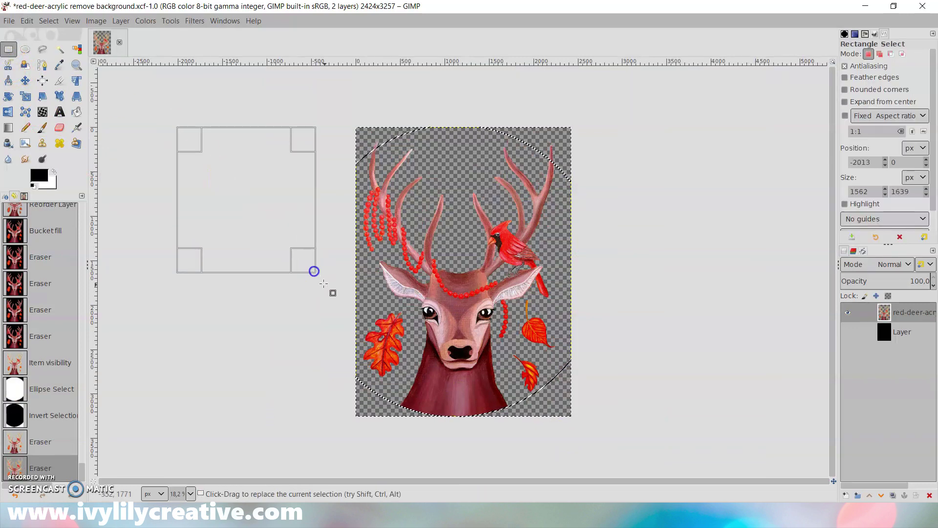
{"action": "left_click", "coordinate": [325, 285]}
{"action": "left_click", "coordinate": [7, 21]}
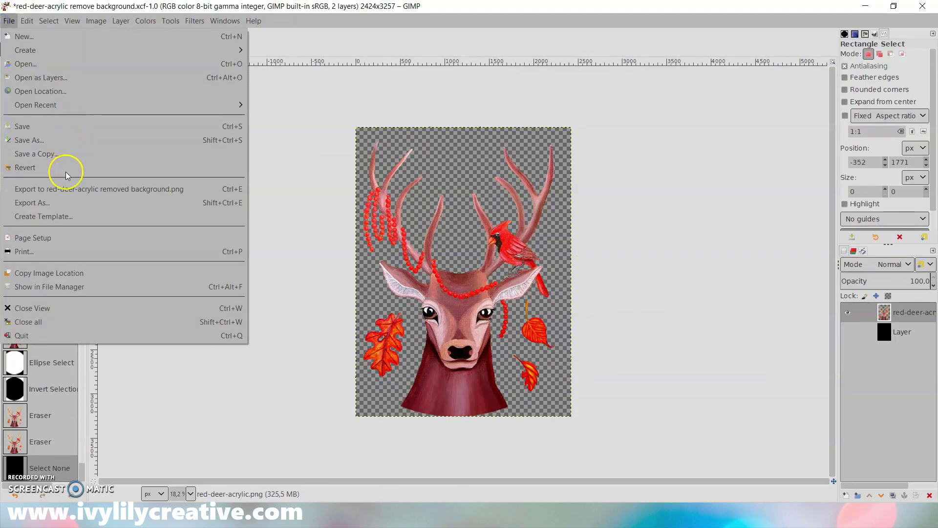
{"action": "left_click", "coordinate": [62, 142]}
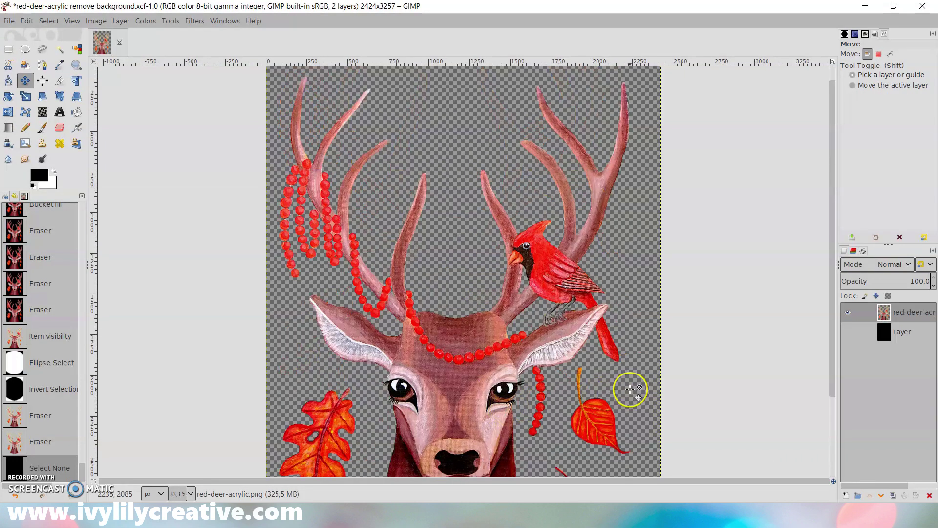
Move the deer layer slightly up and to the right on the canvas and fit the layer to the image size
{"action": "key", "text": "minus"}
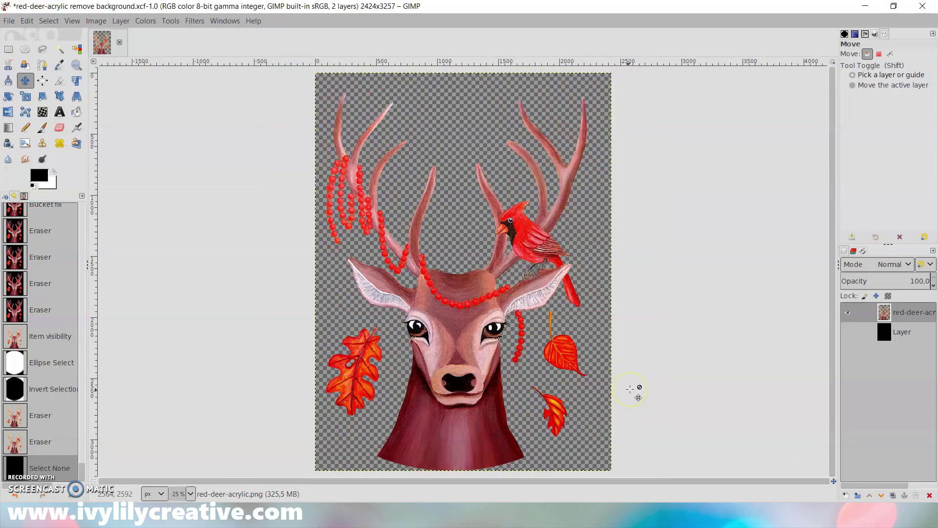
{"action": "left_click_drag", "start_coordinate": [452, 434], "coordinate": [458, 429]}
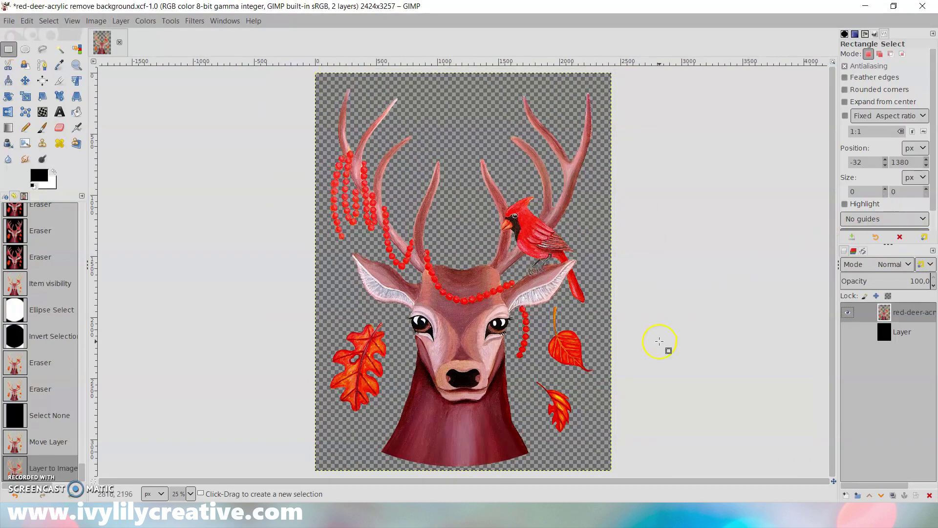
Select the transparent background by color and invert the selection so only the deer artwork is selected
{"action": "left_click", "coordinate": [77, 49]}
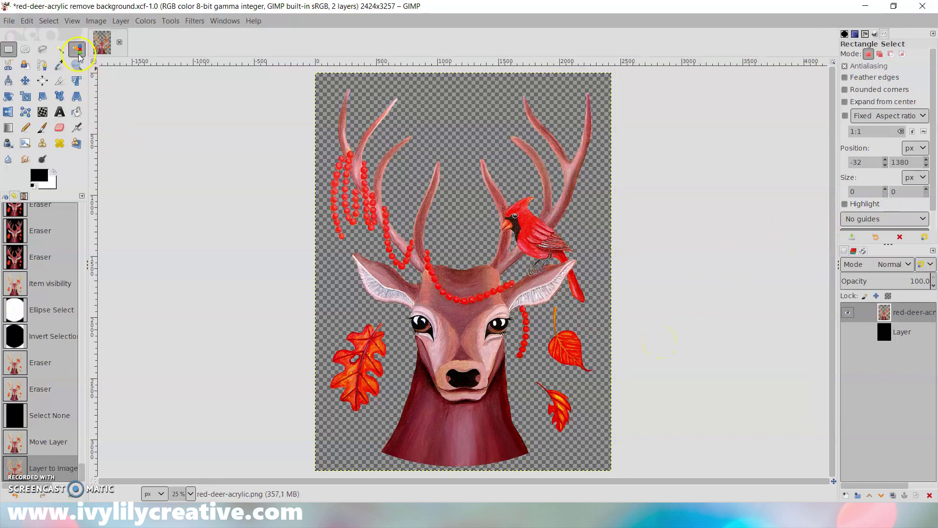
{"action": "left_click", "coordinate": [433, 110]}
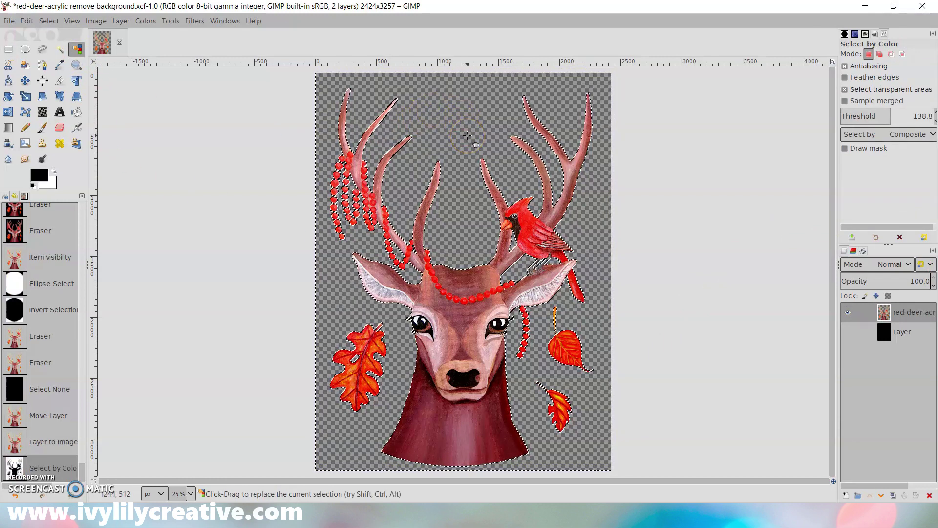
{"action": "left_click", "coordinate": [48, 20]}
{"action": "left_click", "coordinate": [63, 65]}
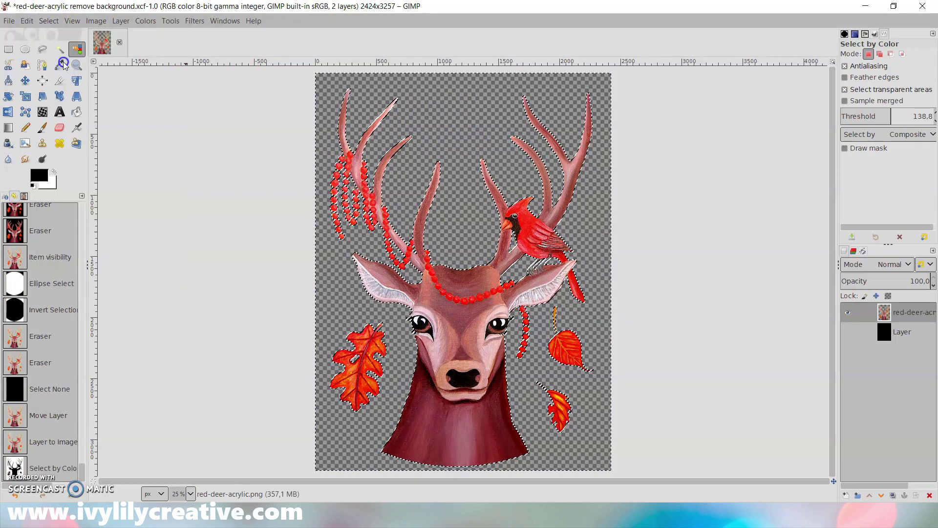
Grow the artwork selection by 15 px
{"action": "left_click", "coordinate": [71, 20]}
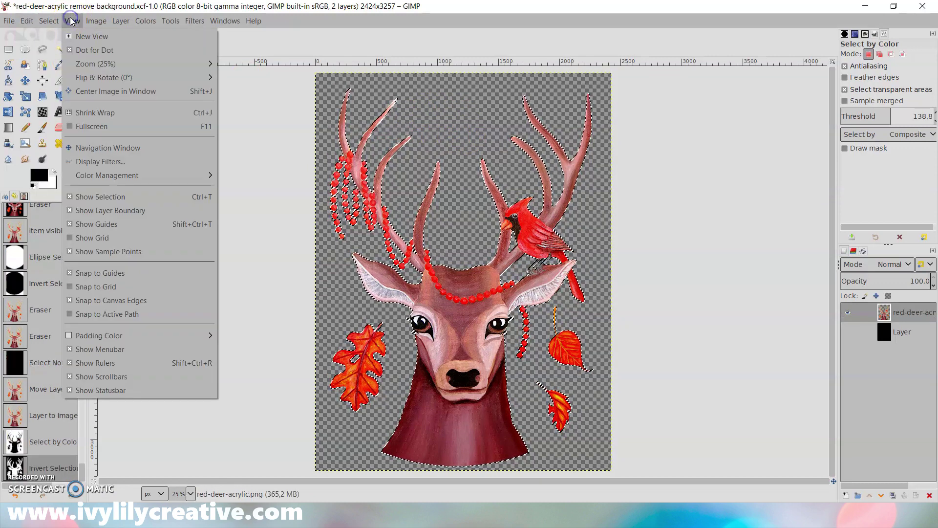
{"action": "mouse_move", "coordinate": [47, 21]}
{"action": "left_click", "coordinate": [62, 181]}
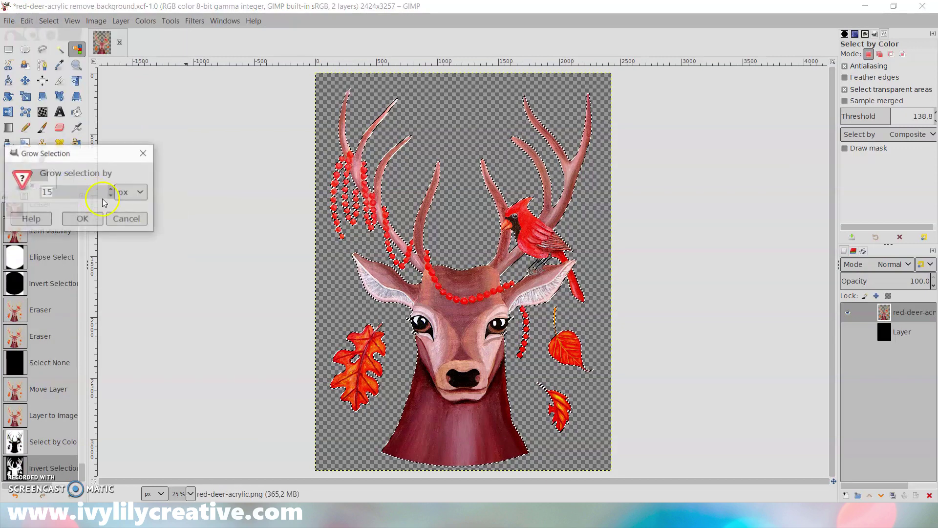
{"action": "left_click", "coordinate": [138, 218]}
Make white the foreground color
{"action": "left_click", "coordinate": [41, 175]}
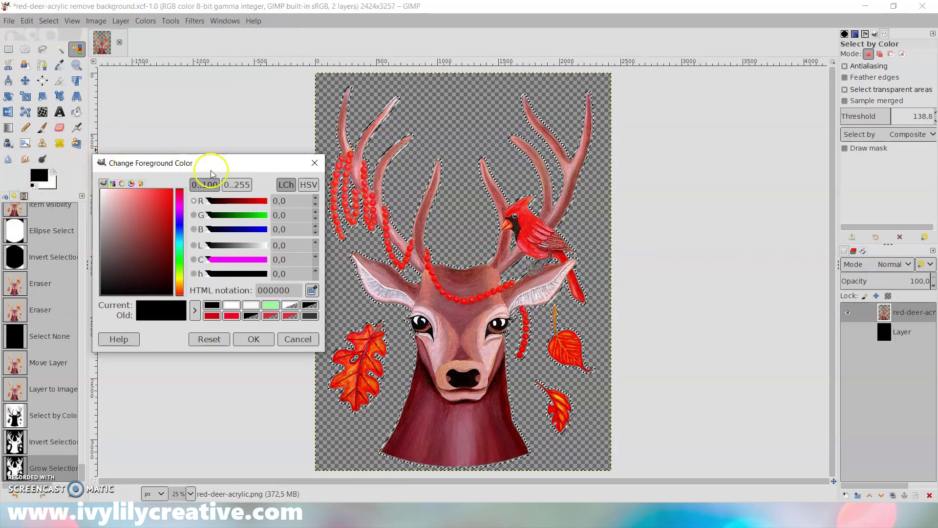
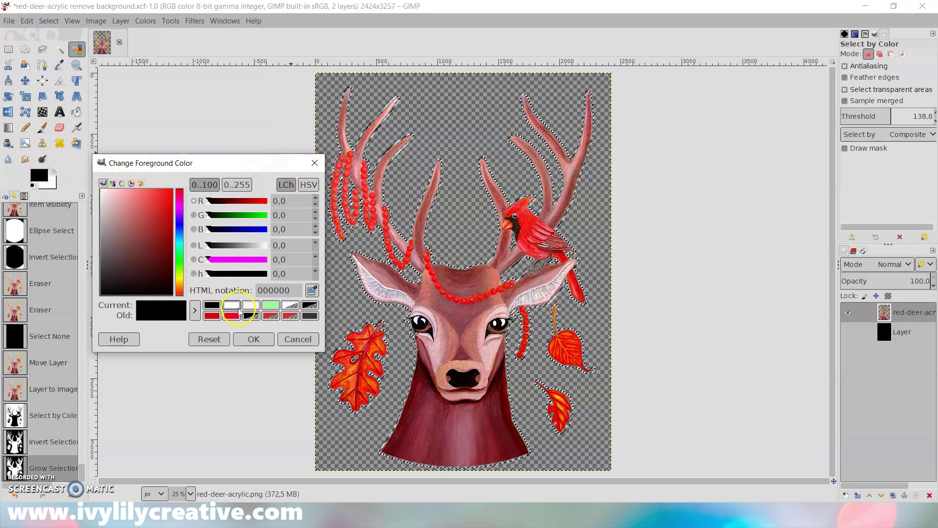
{"action": "left_click", "coordinate": [249, 306]}
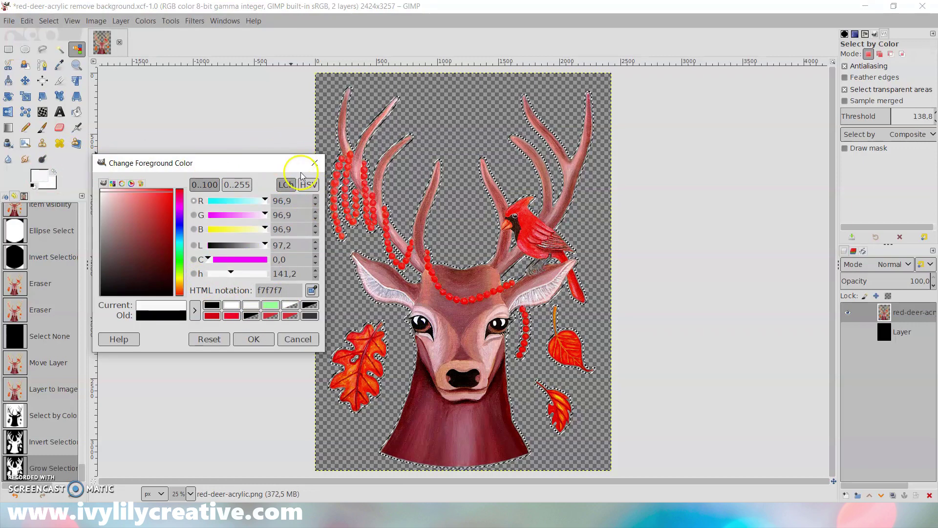
{"action": "left_click", "coordinate": [310, 161]}
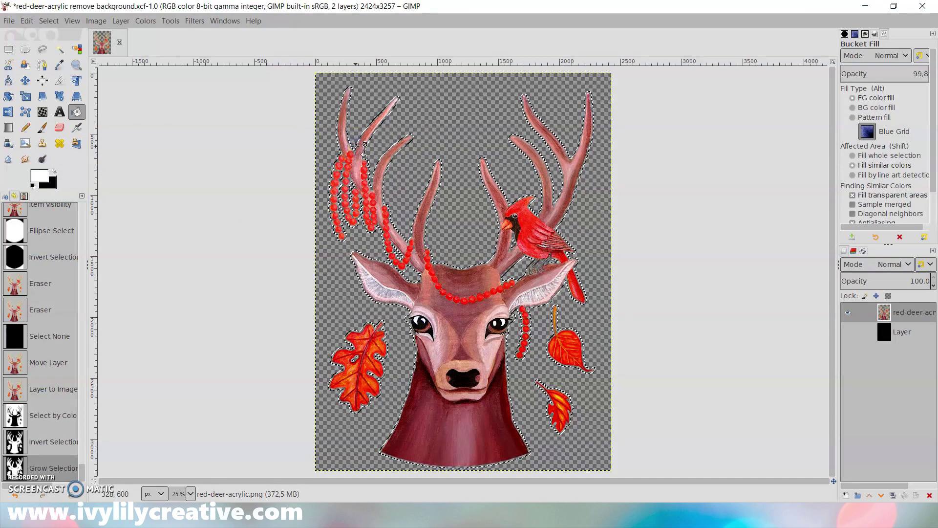
Bucket-fill the selected border around the antlers, beads, bird, leaves and deer with white as a sticker outline
{"action": "scroll", "coordinate": [356, 146], "scroll_direction": "up", "scroll_amount": 3}
{"action": "left_click", "coordinate": [274, 191]}
{"action": "left_click", "coordinate": [154, 250]}
{"action": "scroll", "coordinate": [490, 249], "scroll_direction": "down", "scroll_amount": 5}
{"action": "left_click", "coordinate": [588, 225]}
{"action": "left_click", "coordinate": [620, 250]}
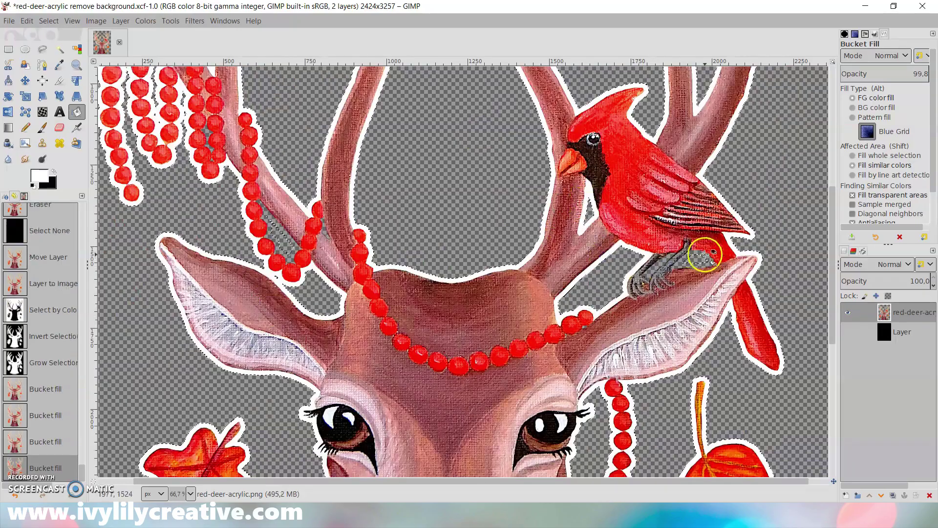
{"action": "left_click", "coordinate": [708, 254]}
{"action": "left_click", "coordinate": [684, 256]}
{"action": "scroll", "coordinate": [714, 341], "scroll_direction": "down", "scroll_amount": 7}
{"action": "left_click", "coordinate": [171, 213]}
{"action": "scroll", "coordinate": [752, 317], "scroll_direction": "up", "scroll_amount": 12}
{"action": "scroll", "coordinate": [757, 317], "scroll_direction": "down", "scroll_amount": 2}
{"action": "scroll", "coordinate": [719, 307], "scroll_direction": "down", "scroll_amount": 5}
{"action": "scroll", "coordinate": [720, 306], "scroll_direction": "up", "scroll_amount": 3}
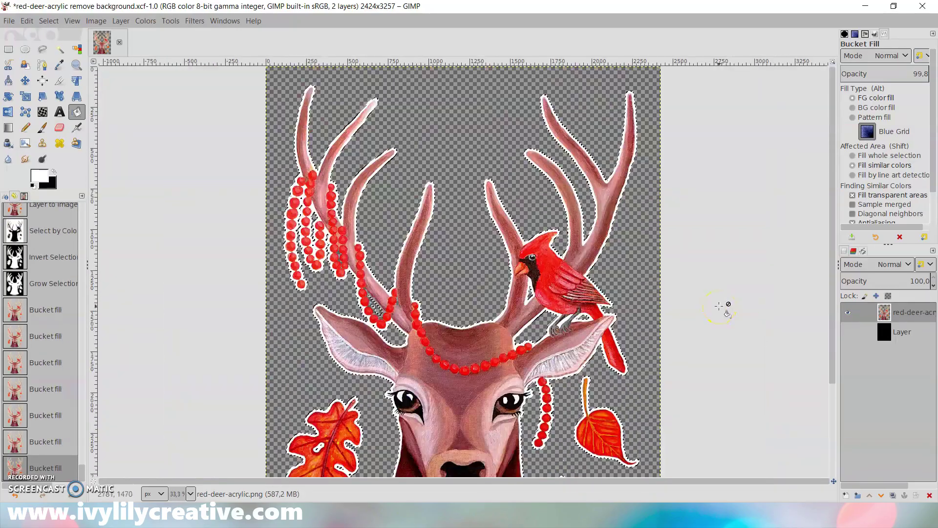
{"action": "scroll", "coordinate": [721, 306], "scroll_direction": "down", "scroll_amount": 3}
Undo the white border fills and clear the selection
{"action": "left_click", "coordinate": [9, 49]}
{"action": "left_click", "coordinate": [259, 181]}
{"action": "left_click", "coordinate": [24, 21]}
{"action": "left_click", "coordinate": [30, 34]}
{"action": "left_click", "coordinate": [24, 21]}
{"action": "left_click", "coordinate": [30, 34]}
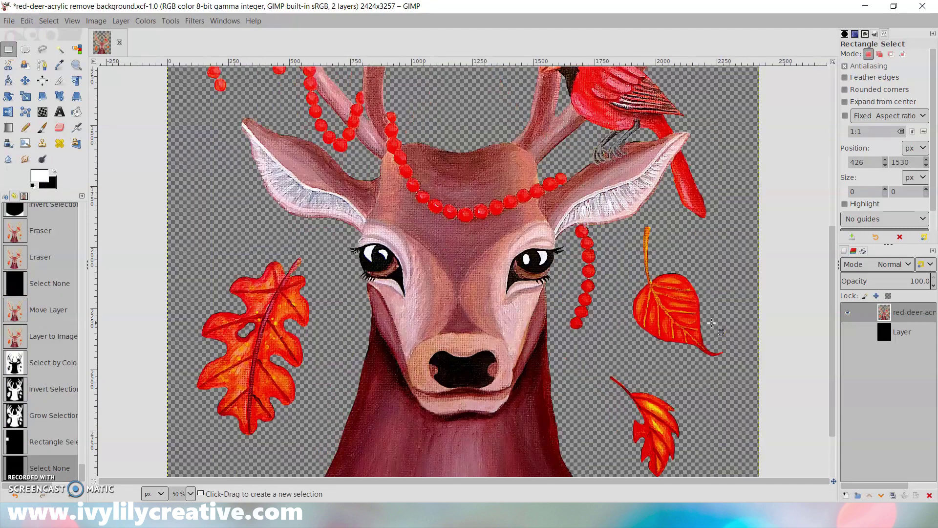
Start a Free Select outline at the deer's left-hand cheek, following the jaw down and around the chin
{"action": "scroll", "coordinate": [720, 327], "scroll_direction": "up", "scroll_amount": 1}
{"action": "scroll", "coordinate": [709, 332], "scroll_direction": "down", "scroll_amount": 4}
{"action": "scroll", "coordinate": [323, 225], "scroll_direction": "up", "scroll_amount": 3}
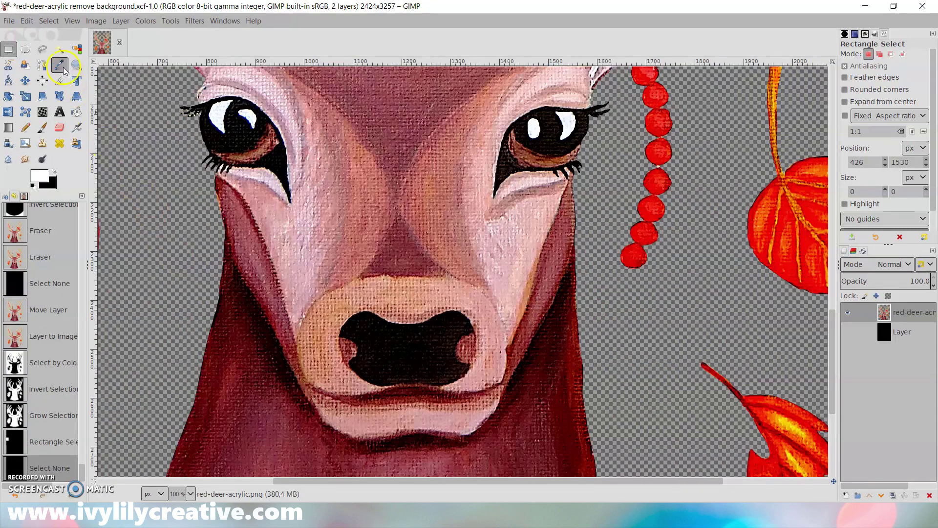
{"action": "left_click", "coordinate": [43, 50]}
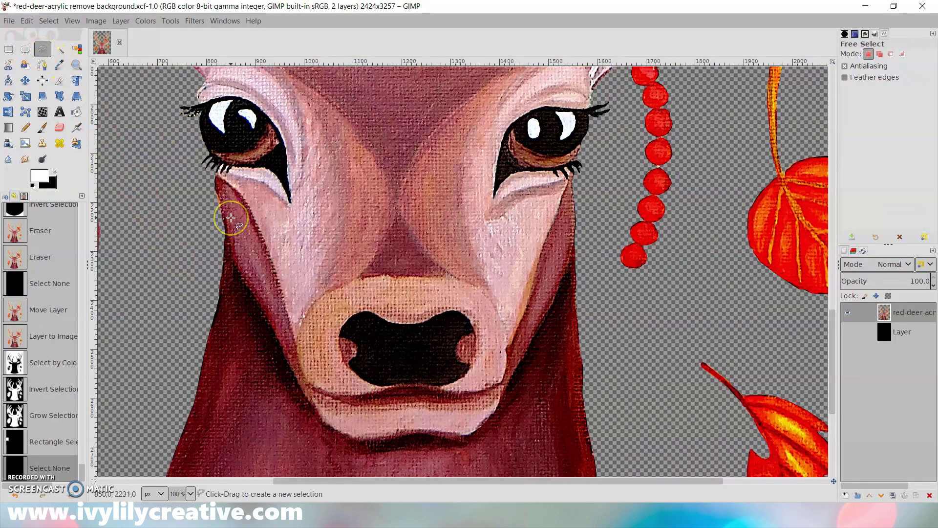
{"action": "scroll", "coordinate": [231, 217], "scroll_direction": "up", "scroll_amount": 1, "text": "ctrl"}
{"action": "left_click", "coordinate": [224, 235]}
{"action": "left_click", "coordinate": [236, 280]}
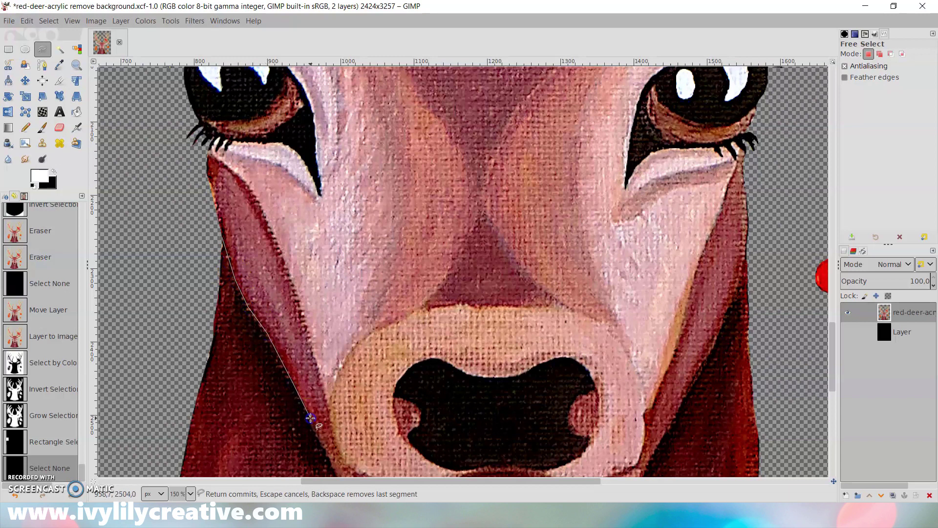
{"action": "scroll", "coordinate": [310, 415], "scroll_direction": "down", "scroll_amount": 4}
{"action": "left_click", "coordinate": [324, 242]}
{"action": "left_click", "coordinate": [339, 272]}
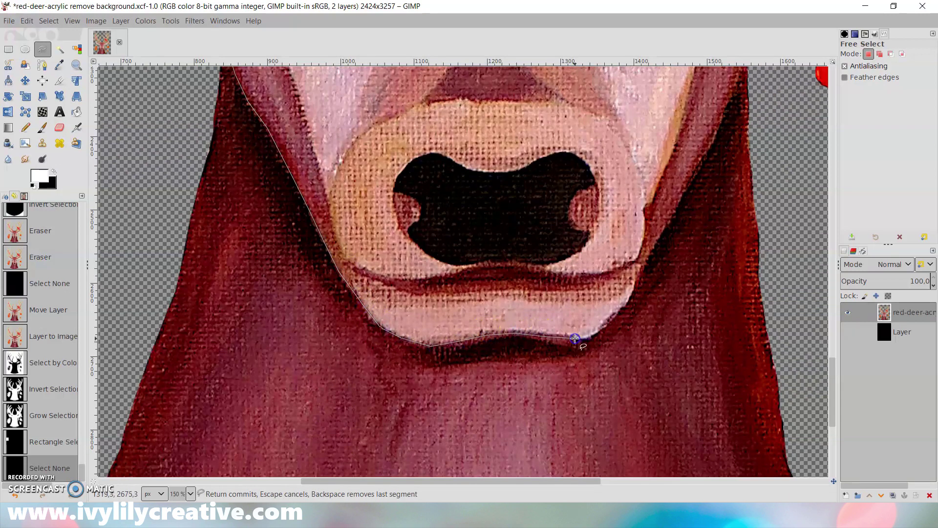
Continue the Free Select outline up the right-hand jaw and around the neck back towards its starting point
{"action": "scroll", "coordinate": [720, 264], "scroll_direction": "up", "scroll_amount": 2}
{"action": "left_click", "coordinate": [718, 233]}
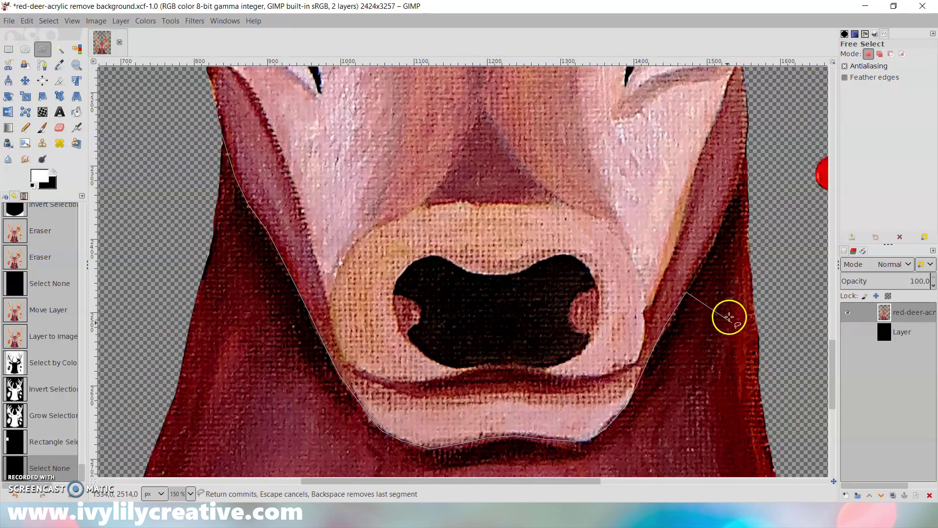
{"action": "left_click", "coordinate": [794, 323]}
{"action": "scroll", "coordinate": [793, 323], "scroll_direction": "down", "scroll_amount": 4}
{"action": "left_click", "coordinate": [587, 452]}
{"action": "left_click", "coordinate": [358, 460]}
{"action": "left_click", "coordinate": [324, 421]}
{"action": "scroll", "coordinate": [386, 293], "scroll_direction": "up", "scroll_amount": 3}
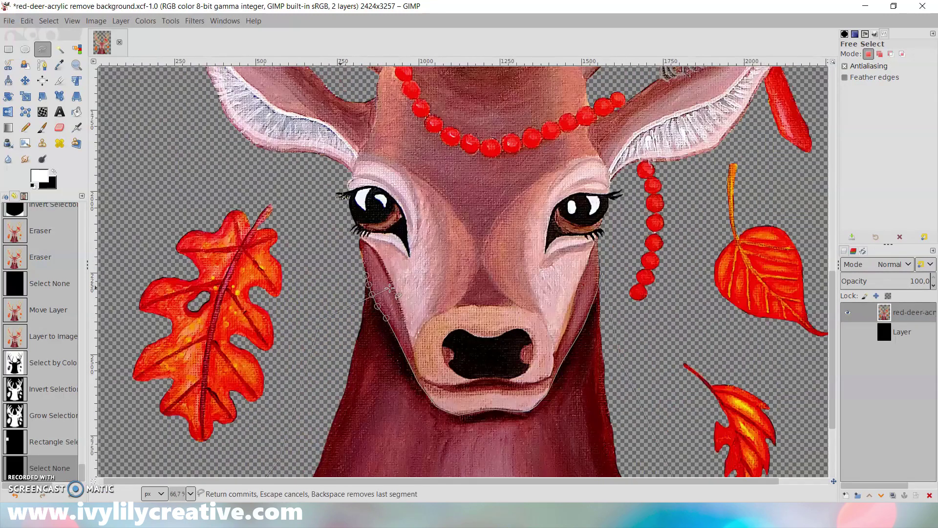
{"action": "left_click", "coordinate": [380, 304]}
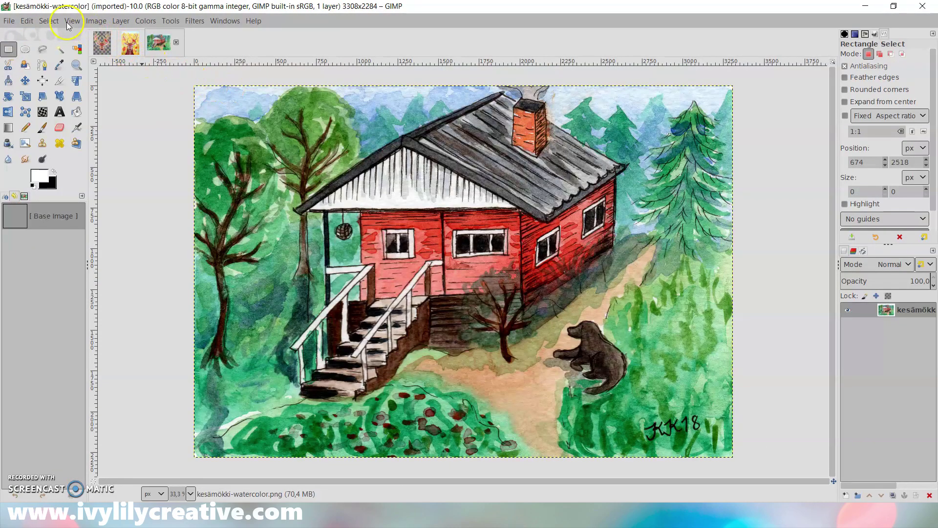
Turn on snapping to canvas edges for the kesämökki-watercolor image
{"action": "left_click", "coordinate": [50, 22]}
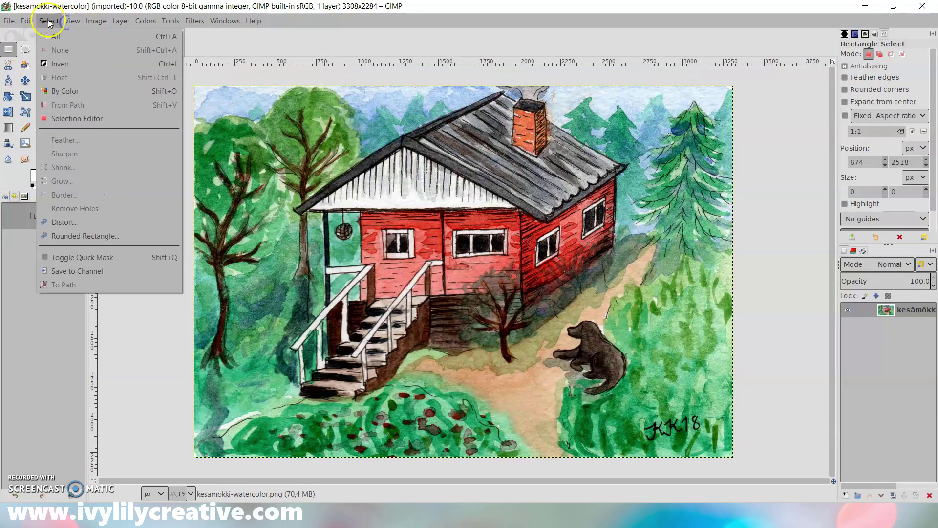
{"action": "mouse_move", "coordinate": [68, 23]}
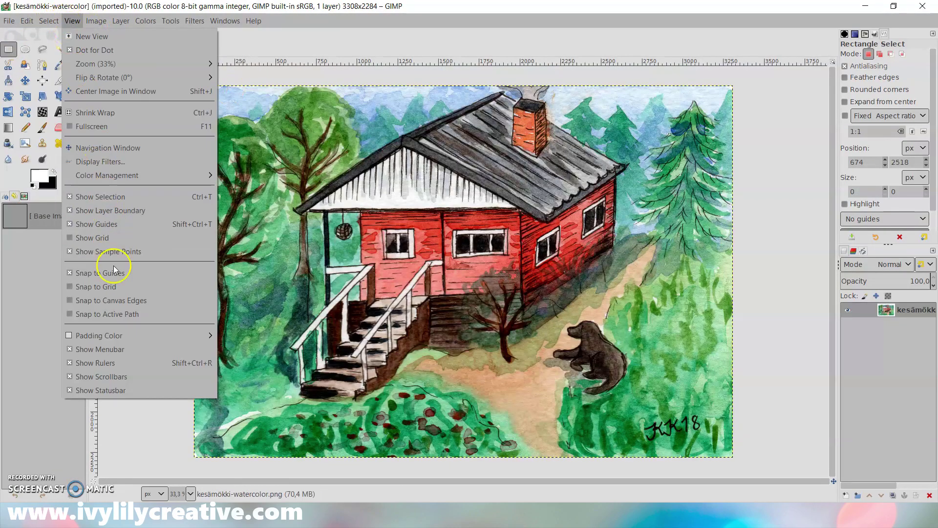
{"action": "left_click", "coordinate": [124, 301]}
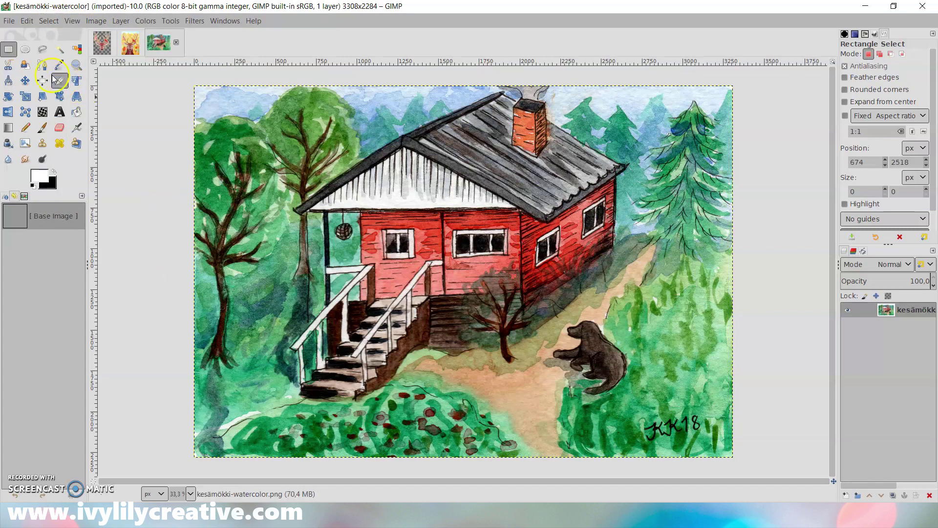
Draw a circular selection of 2284 × 2284 px over the cabin at position 510, 0, spanning the canvas height
{"action": "left_click", "coordinate": [26, 50]}
{"action": "left_click_drag", "start_coordinate": [377, 122], "coordinate": [676, 421]}
{"action": "left_click_drag", "start_coordinate": [617, 353], "coordinate": [595, 390]}
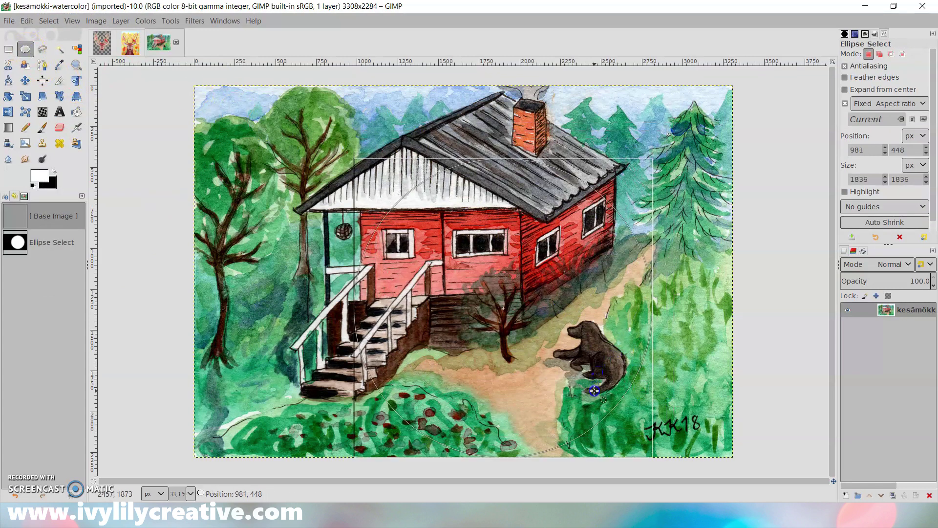
{"action": "left_click", "coordinate": [477, 264]}
{"action": "left_click_drag", "start_coordinate": [387, 185], "coordinate": [298, 130]}
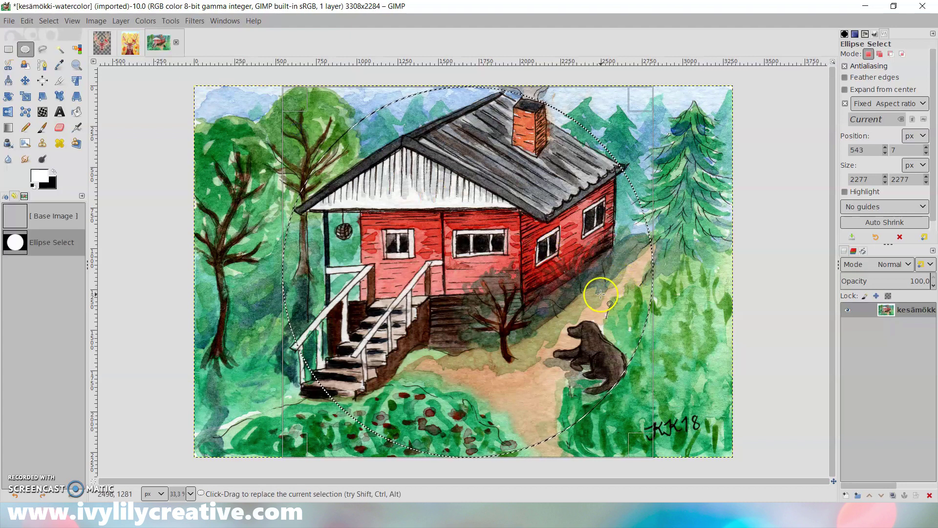
{"action": "mouse_move", "coordinate": [590, 294]}
{"action": "left_mouse_down"}
{"action": "mouse_move", "coordinate": [508, 295]}
{"action": "mouse_move", "coordinate": [585, 292]}
{"action": "left_mouse_up"}
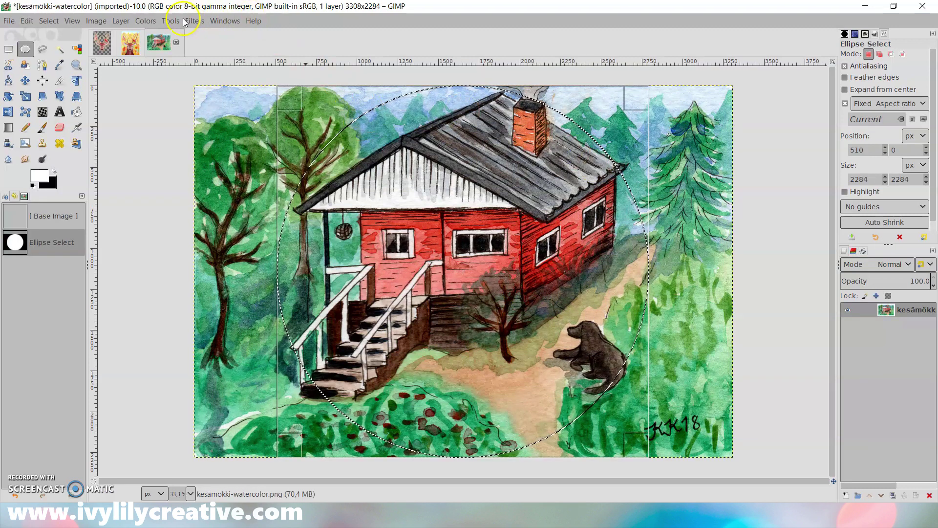
Add an alpha channel to the cabin painting's layer
{"action": "left_click", "coordinate": [145, 20]}
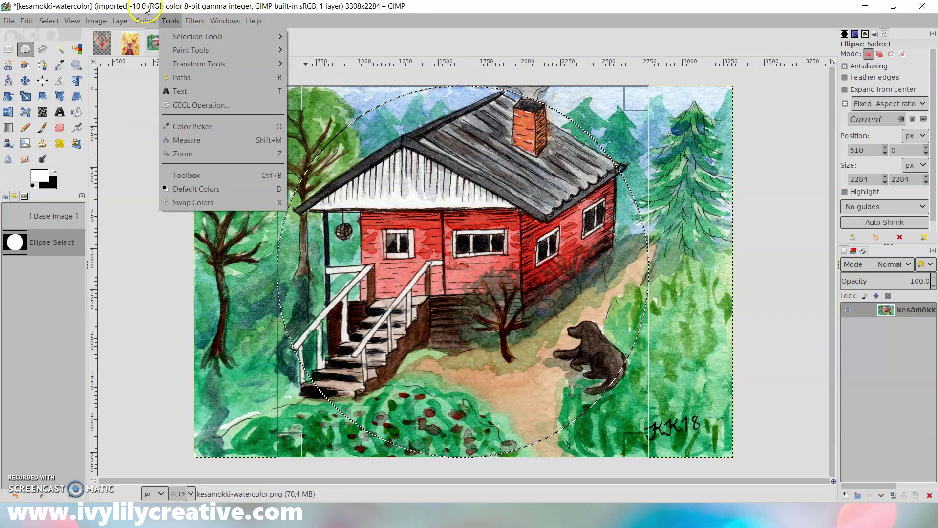
{"action": "mouse_move", "coordinate": [131, 21]}
{"action": "mouse_move", "coordinate": [215, 168]}
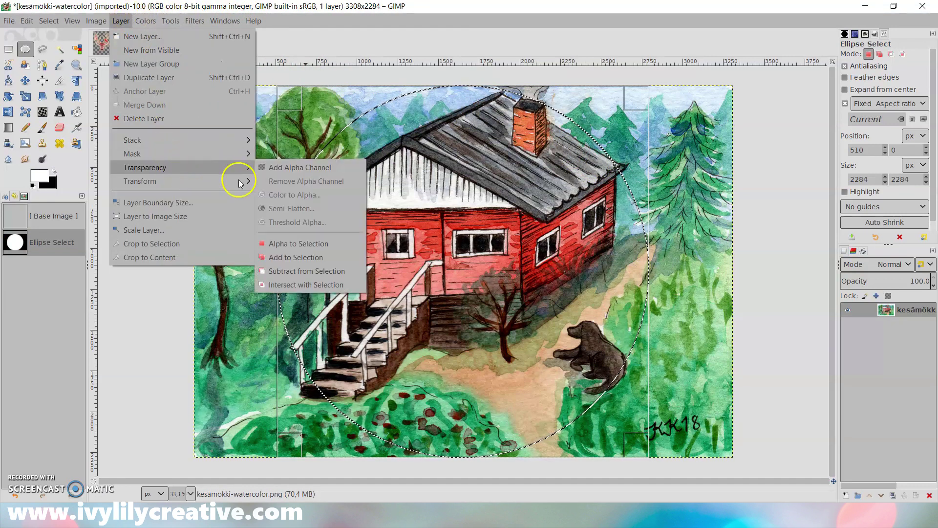
{"action": "left_click", "coordinate": [308, 168]}
Invert the circular selection so the area outside the circle around the cabin is selected
{"action": "key", "text": "ctrl+x"}
{"action": "left_click", "coordinate": [49, 20]}
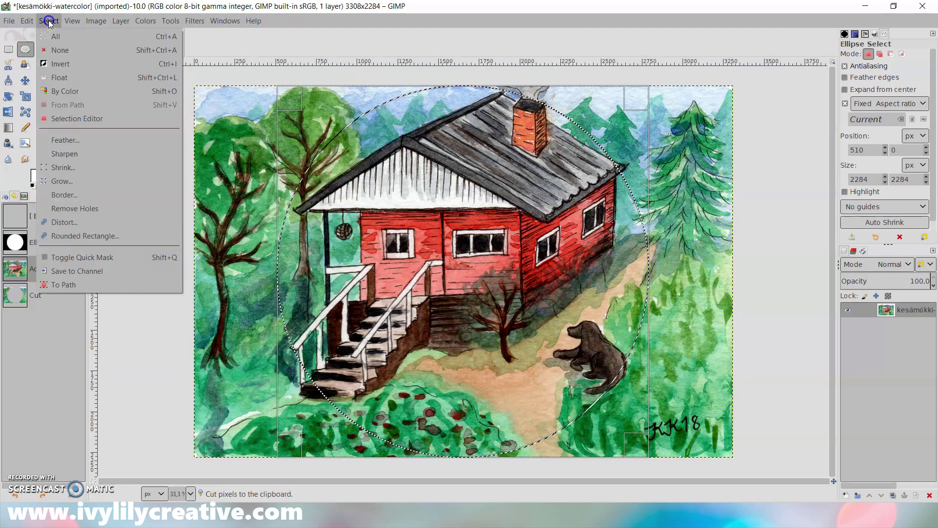
{"action": "left_click", "coordinate": [61, 64]}
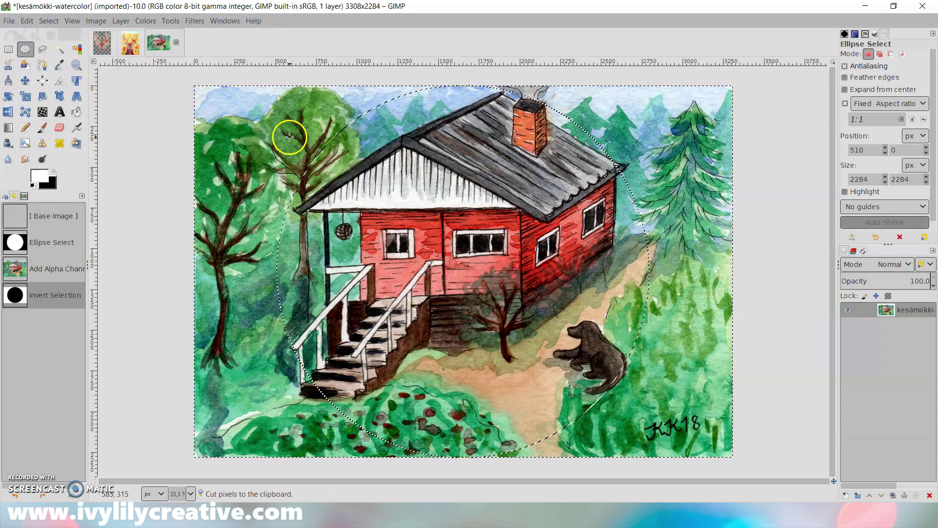
Cut the painting outside the circle around the cabin to transparency and clear the selection
{"action": "key", "text": "ctrl+x"}
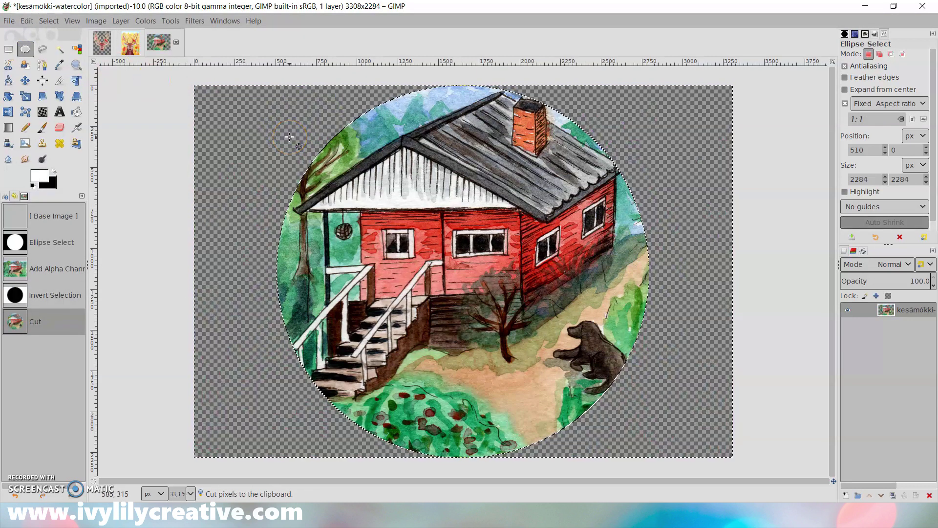
{"action": "left_click", "coordinate": [8, 49]}
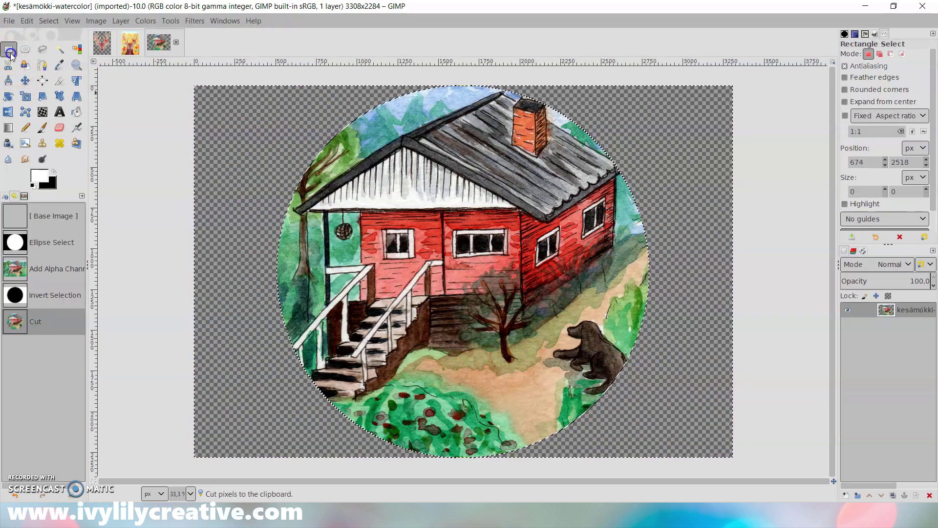
{"action": "left_click_drag", "start_coordinate": [137, 105], "coordinate": [227, 157]}
{"action": "left_click", "coordinate": [631, 239]}
{"action": "key", "text": "minus"}
{"action": "key", "text": "minus"}
{"action": "key", "text": "minus"}
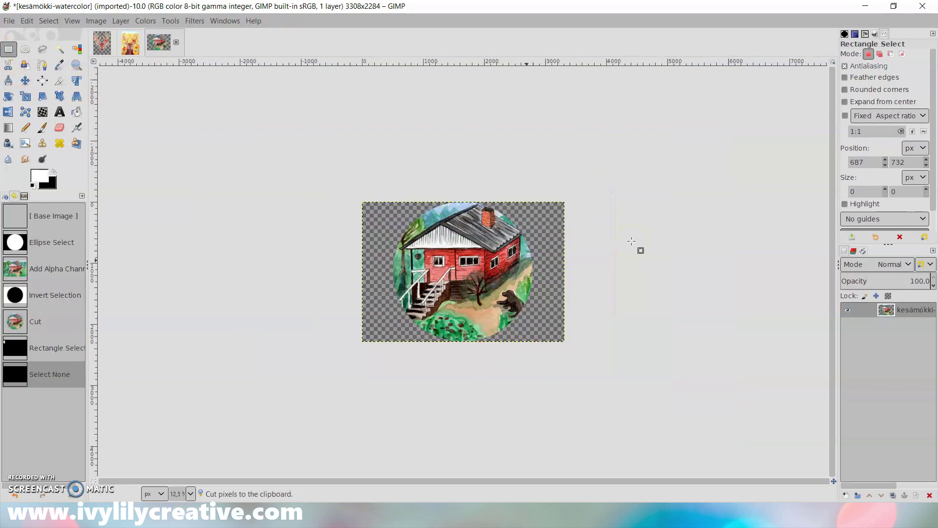
Switch to Redbubble and replace the Stickers image of the Deer and Cardinal at Fall work with "red-deer-acrylic removed background rounded2"
{"action": "scroll", "coordinate": [631, 241], "scroll_direction": "up", "scroll_amount": 3}
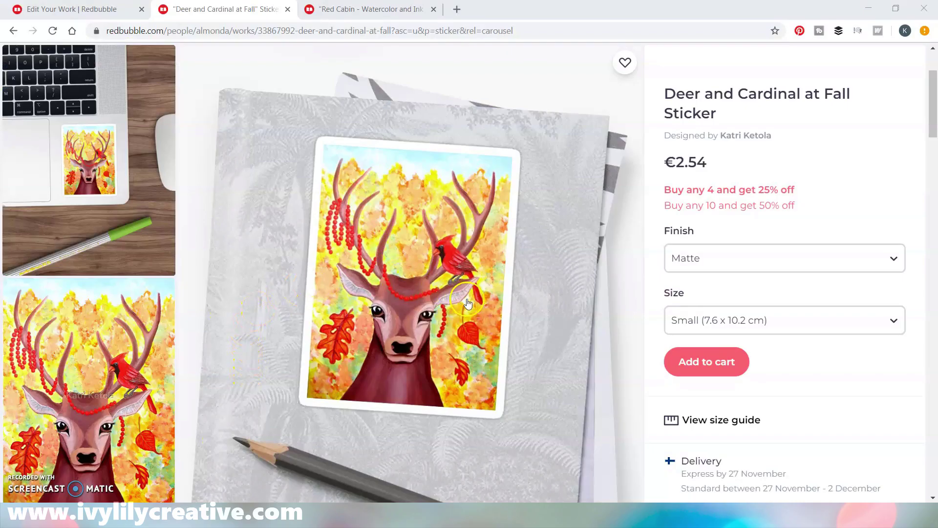
{"action": "key", "text": "ctrl+Tab"}
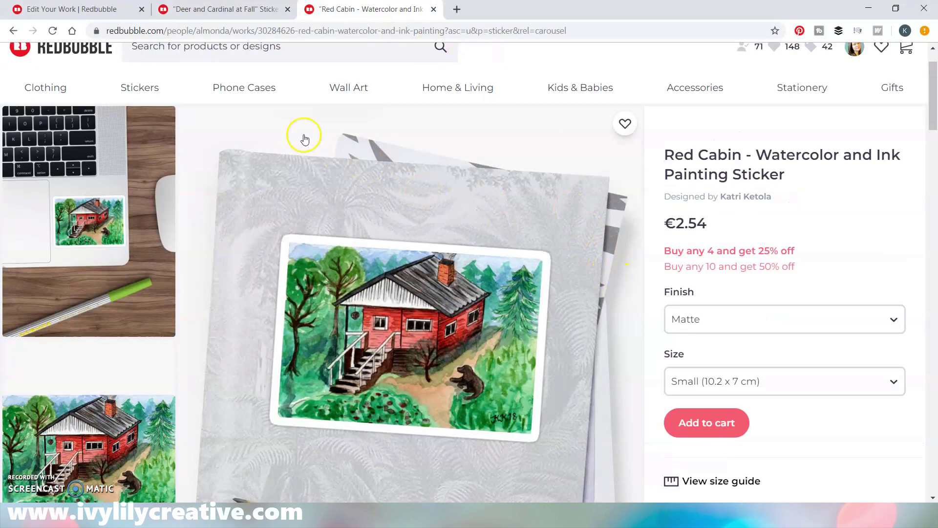
{"action": "left_click", "coordinate": [62, 10]}
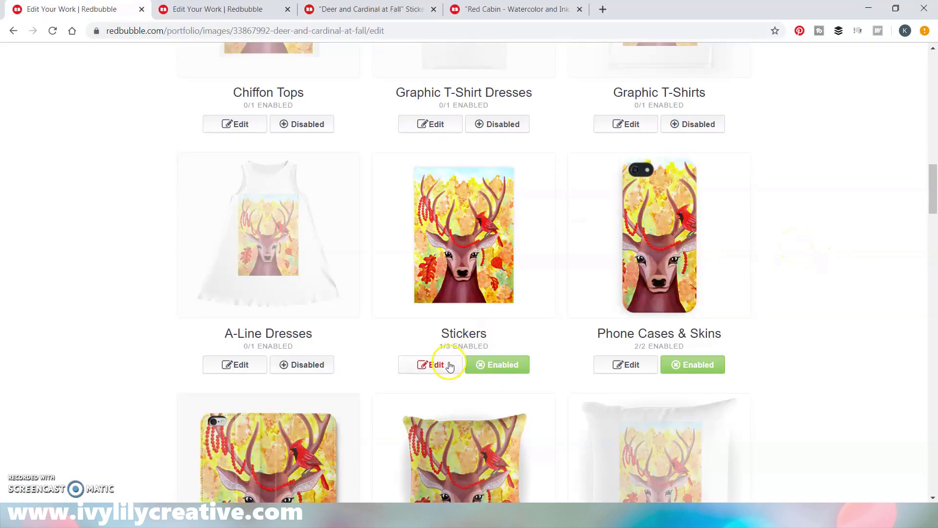
{"action": "left_click", "coordinate": [448, 366]}
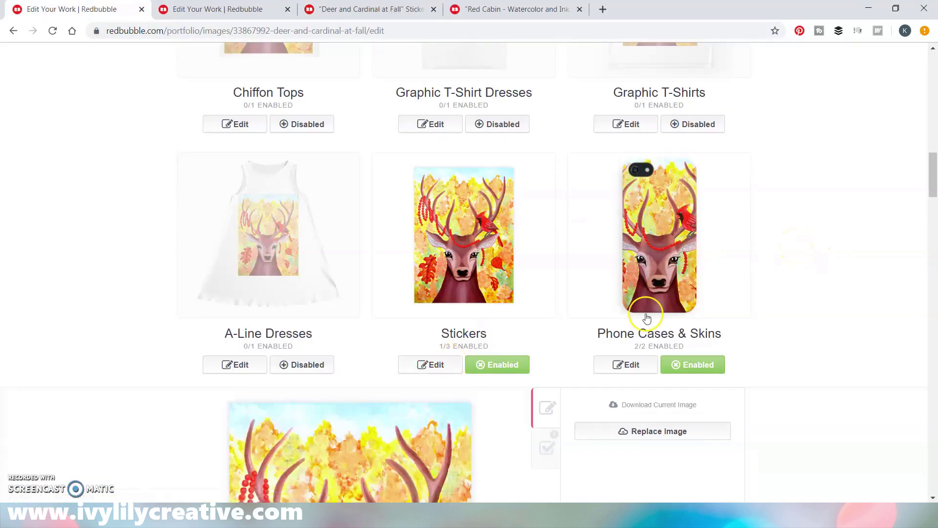
{"action": "scroll", "coordinate": [650, 303], "scroll_direction": "down", "scroll_amount": 5}
{"action": "left_click", "coordinate": [661, 189]}
{"action": "left_click", "coordinate": [549, 237]}
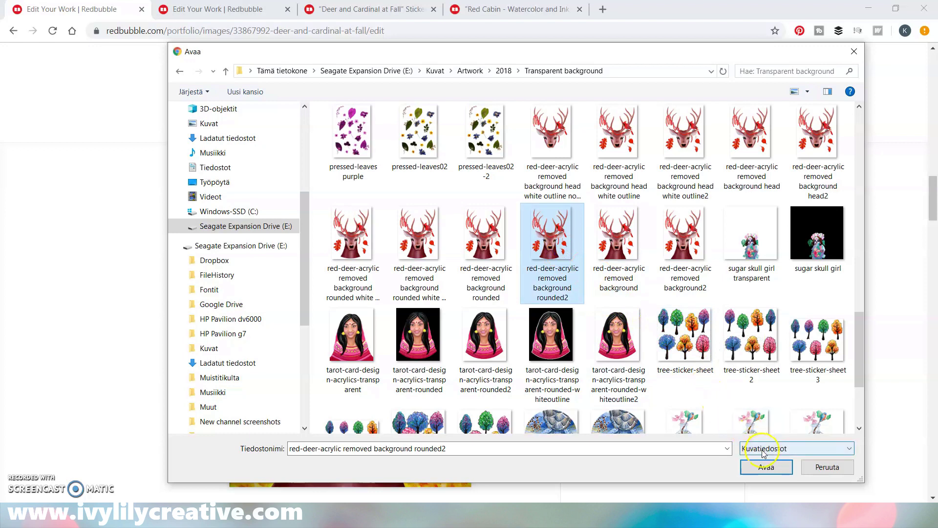
{"action": "left_click", "coordinate": [767, 467]}
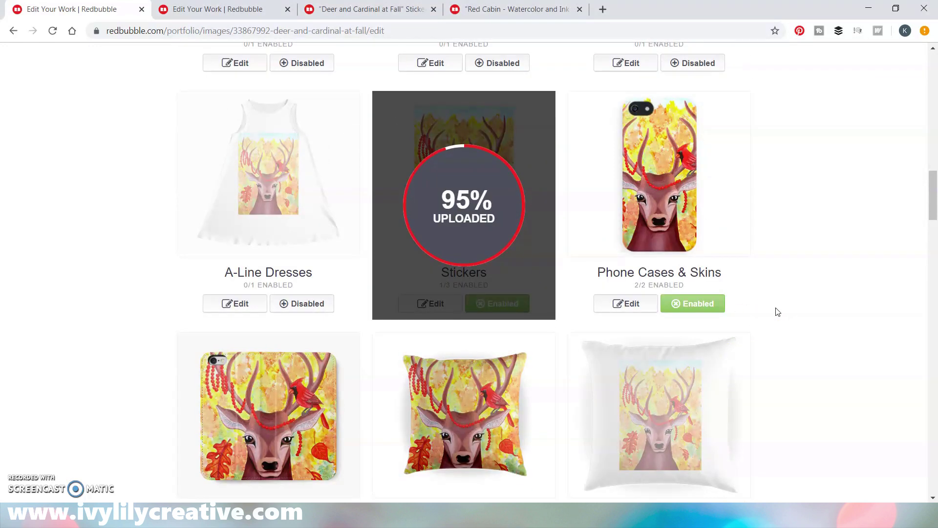
Open the deer work's Stickers settings to inspect the replaced artwork
{"action": "scroll", "coordinate": [778, 313], "scroll_direction": "down", "scroll_amount": 2}
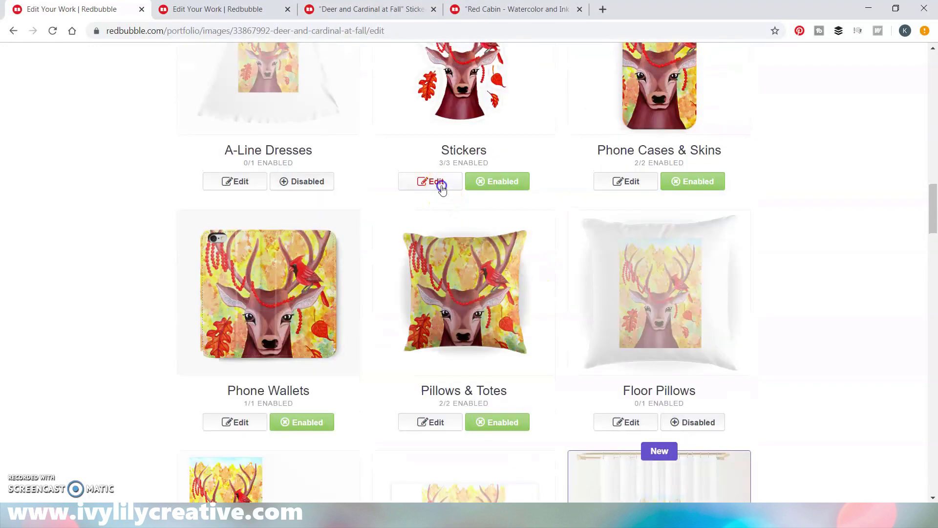
{"action": "left_click", "coordinate": [440, 185]}
{"action": "scroll", "coordinate": [494, 252], "scroll_direction": "down", "scroll_amount": 2}
Replace the Stickers image of the Red Cabin work with the circular cabin painting and open its Stickers settings
{"action": "left_click", "coordinate": [224, 9]}
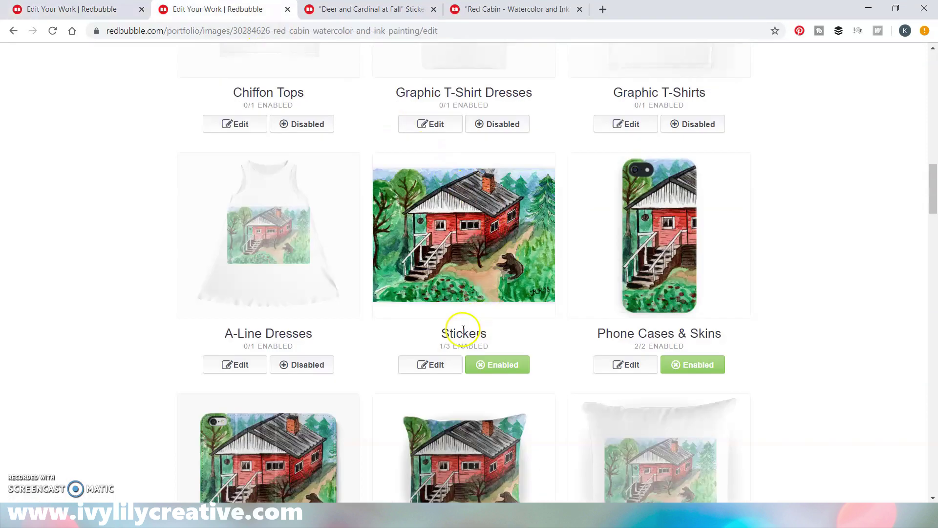
{"action": "left_click", "coordinate": [430, 366]}
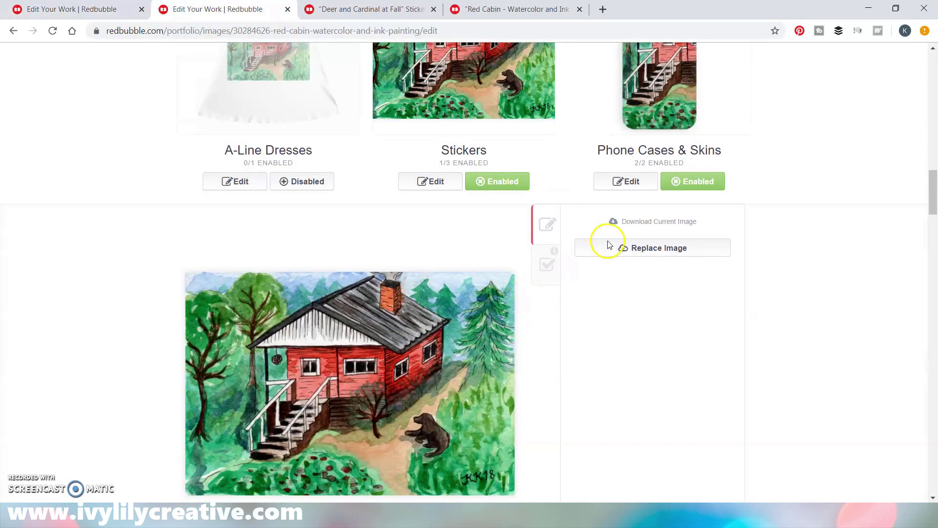
{"action": "left_click", "coordinate": [610, 245]}
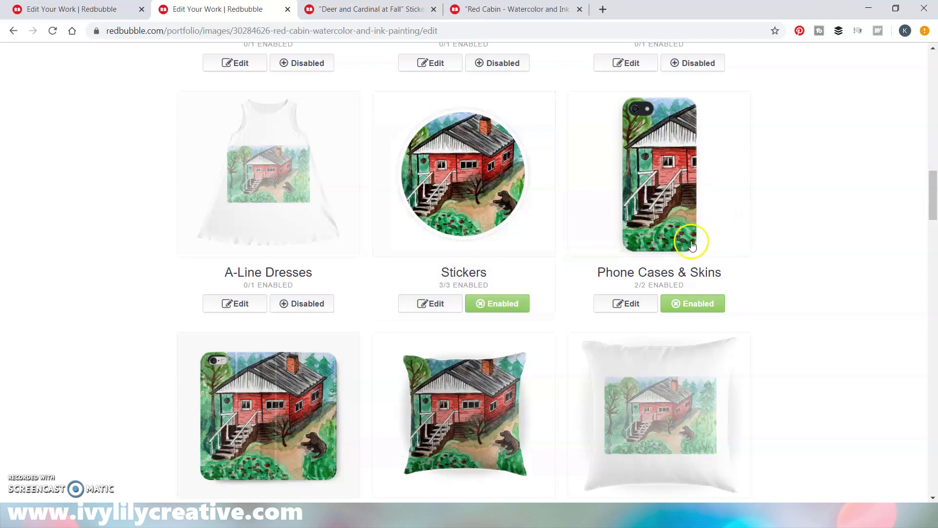
{"action": "left_click", "coordinate": [439, 305]}
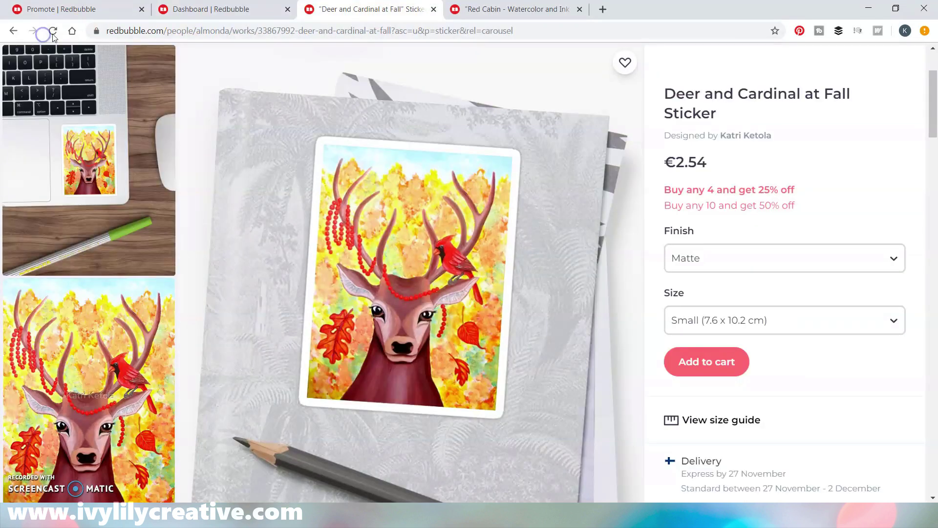
Reload the deer sticker's listing and look through the product previews of the deer and red cabin works
{"action": "left_click", "coordinate": [52, 31]}
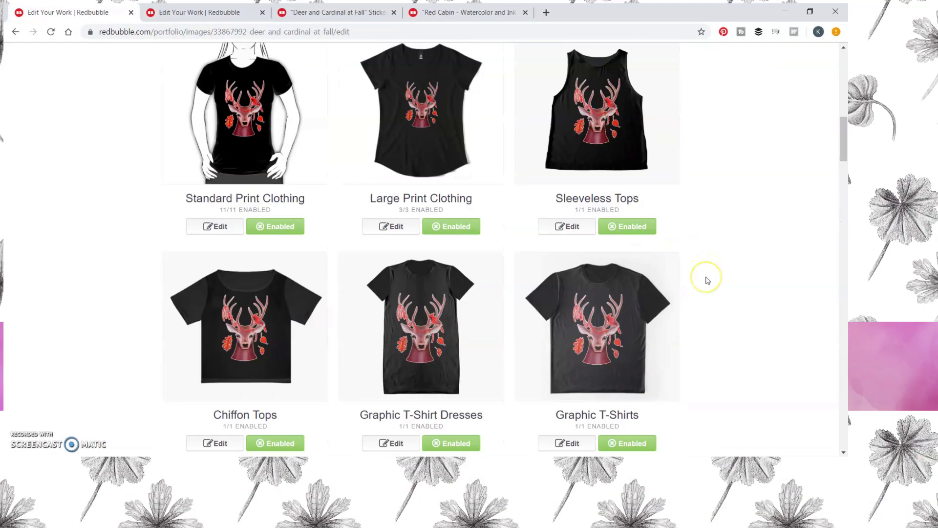
{"action": "scroll", "coordinate": [408, 174], "scroll_direction": "down", "scroll_amount": 5}
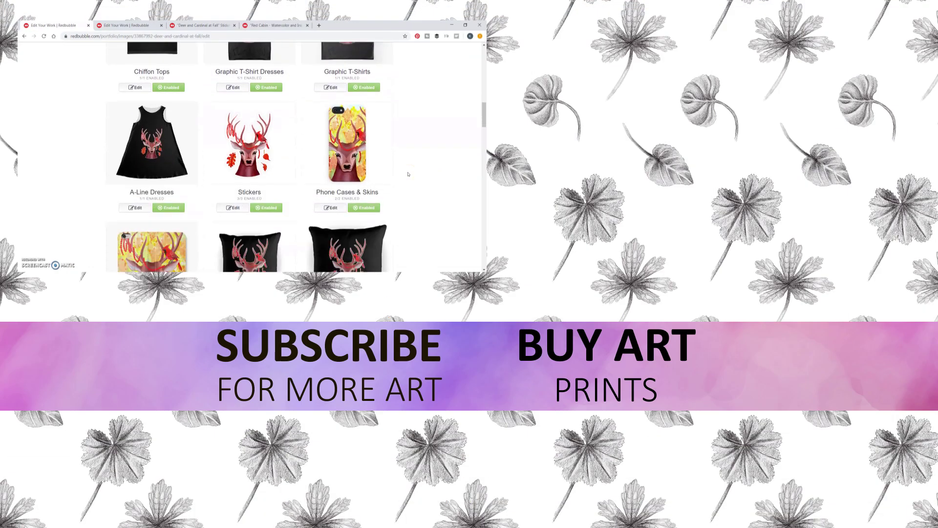
{"action": "scroll", "coordinate": [408, 174], "scroll_direction": "down", "scroll_amount": 5}
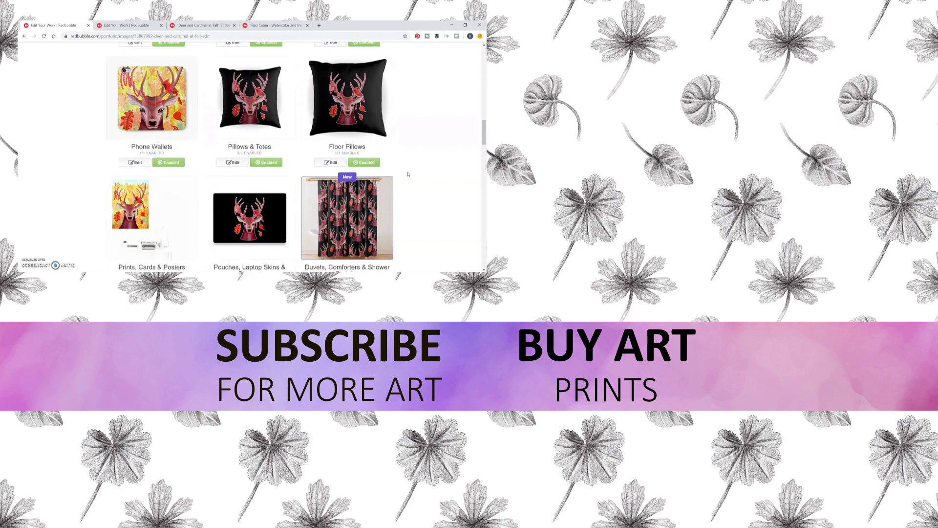
{"action": "scroll", "coordinate": [408, 174], "scroll_direction": "down", "scroll_amount": 3}
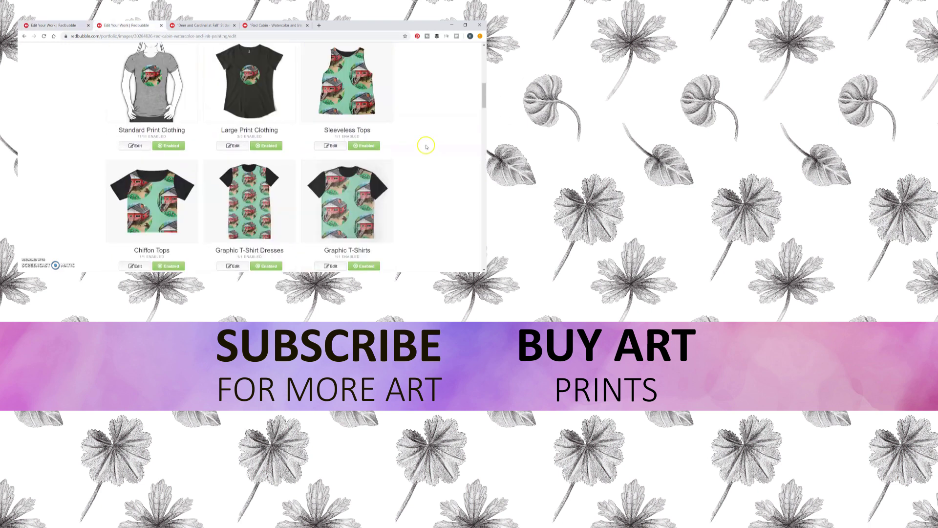
{"action": "scroll", "coordinate": [427, 147], "scroll_direction": "down", "scroll_amount": 4}
{"action": "scroll", "coordinate": [427, 147], "scroll_direction": "down", "scroll_amount": 1}
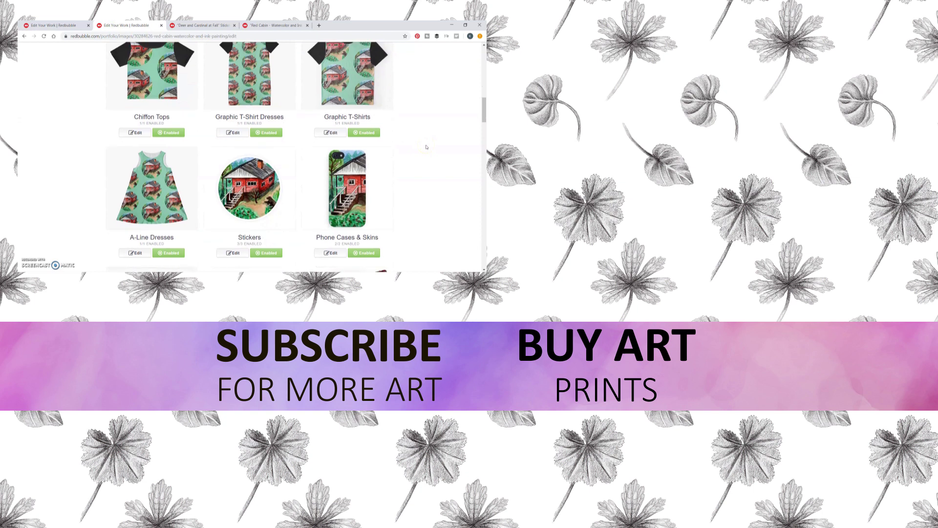